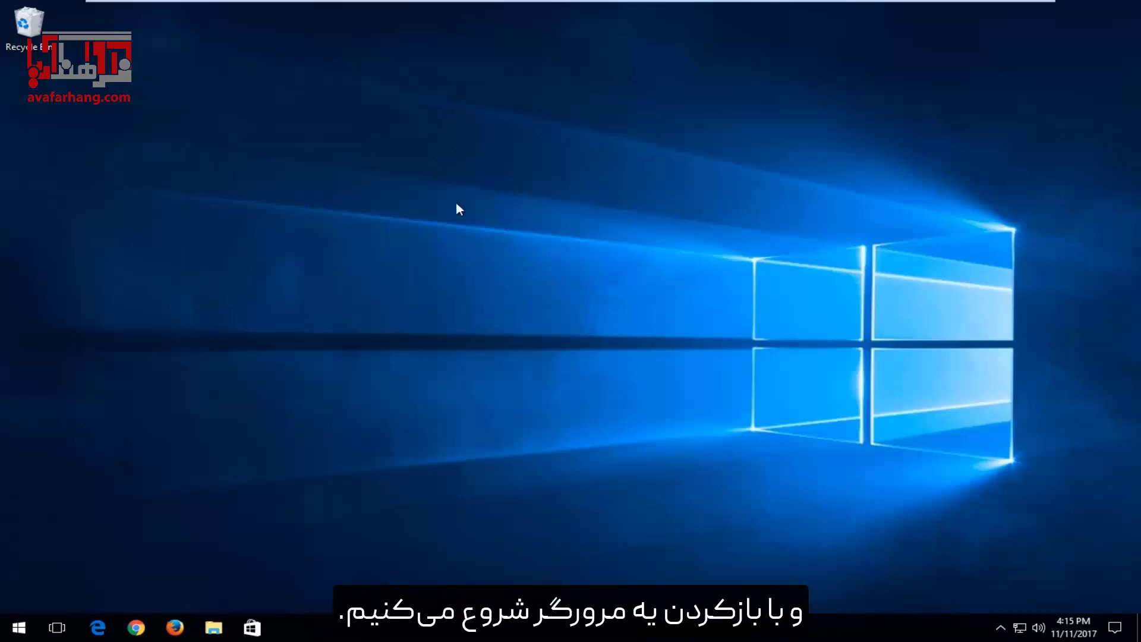
# Launch Chrome and load the google.com homepage.
pyautogui.click(134, 632)
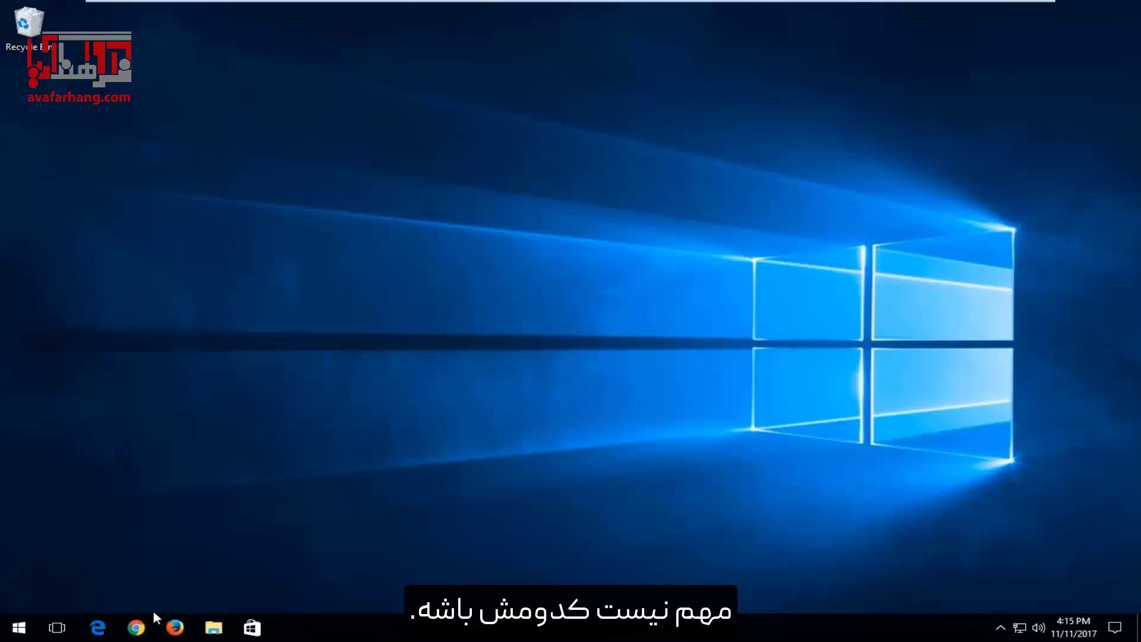
pyautogui.write('google.com')
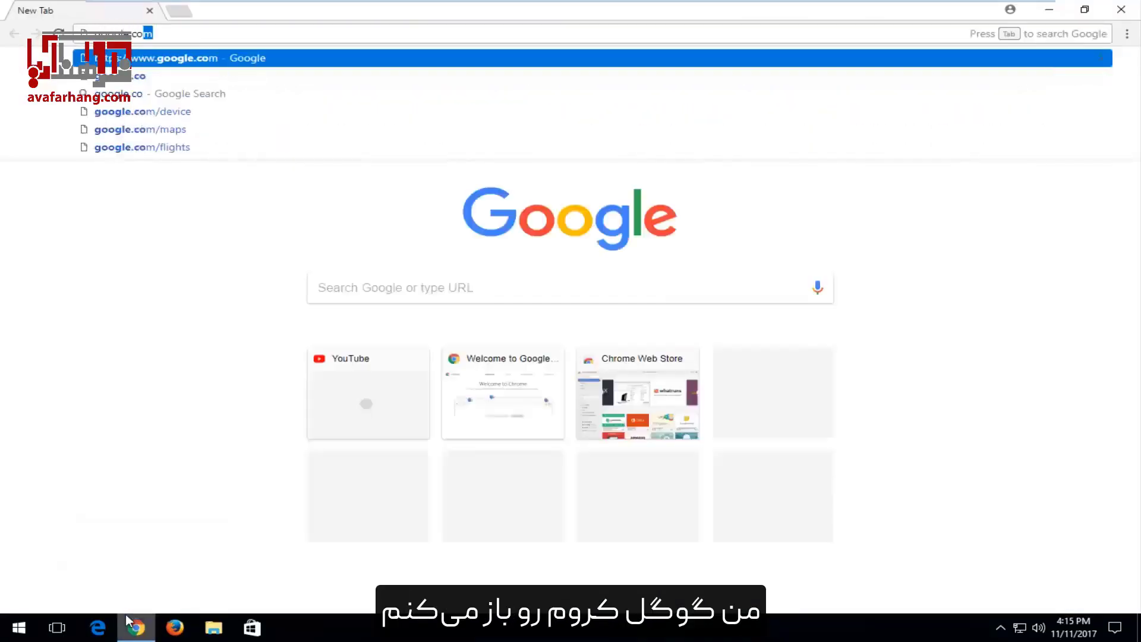
pyautogui.press('Return')
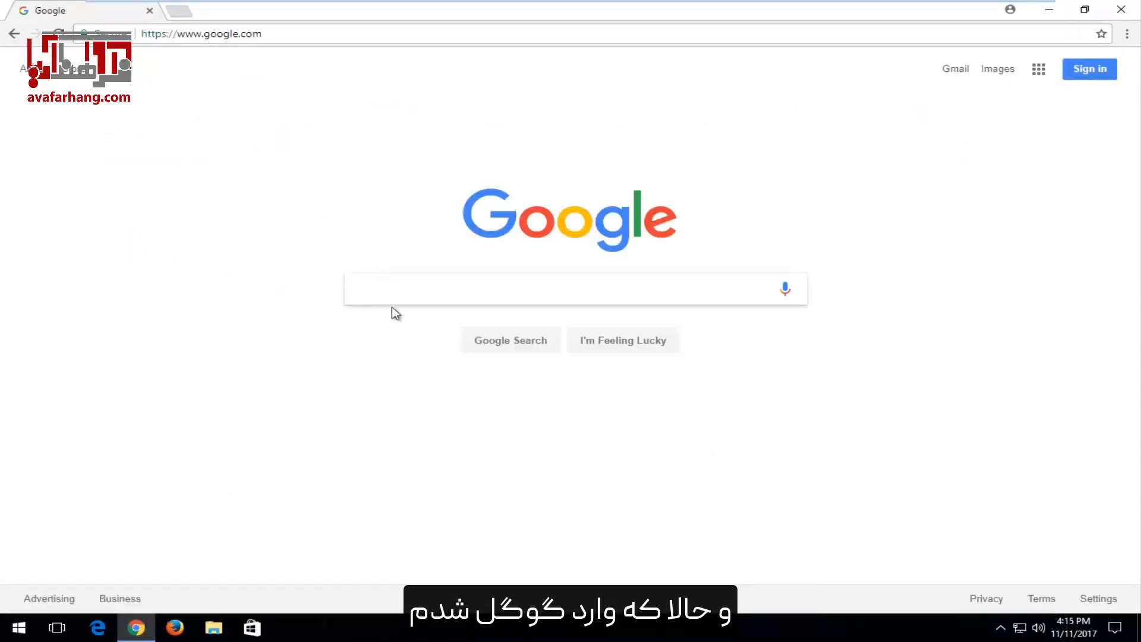
# Search Google for 'canon printer drivers' and look over the results.
pyautogui.write('canon printer')
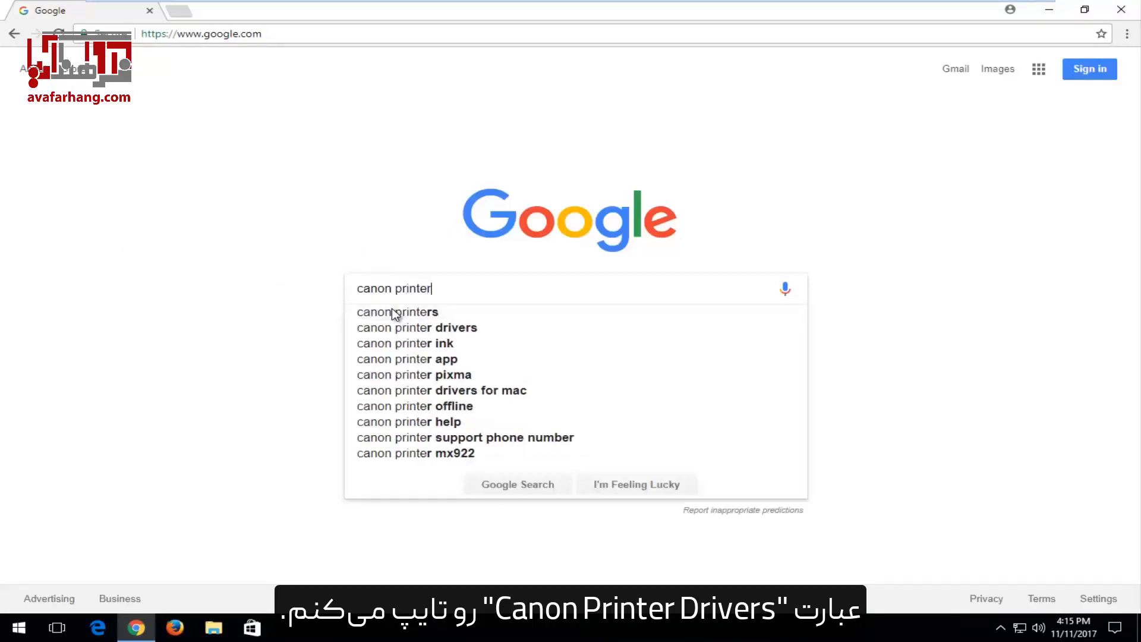
pyautogui.write(' drivers')
pyautogui.press('Return')
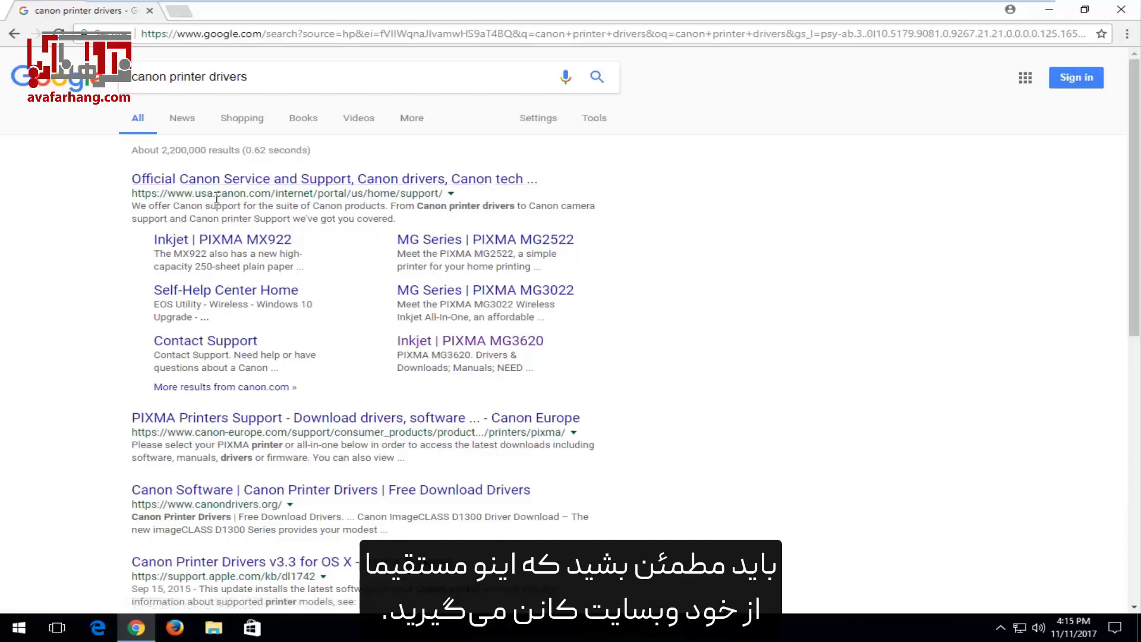
pyautogui.moveTo(216, 198); pyautogui.dragTo(238, 208)
pyautogui.scroll(-2, 240, 322)
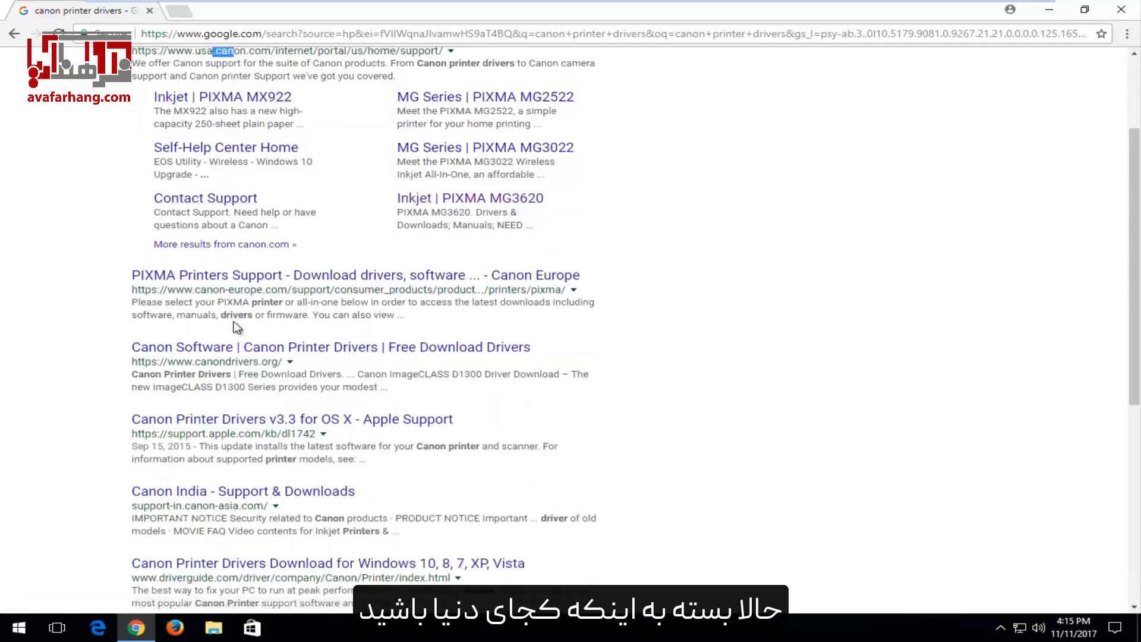
pyautogui.scroll(2, 237, 322)
pyautogui.scroll(-5, 232, 318)
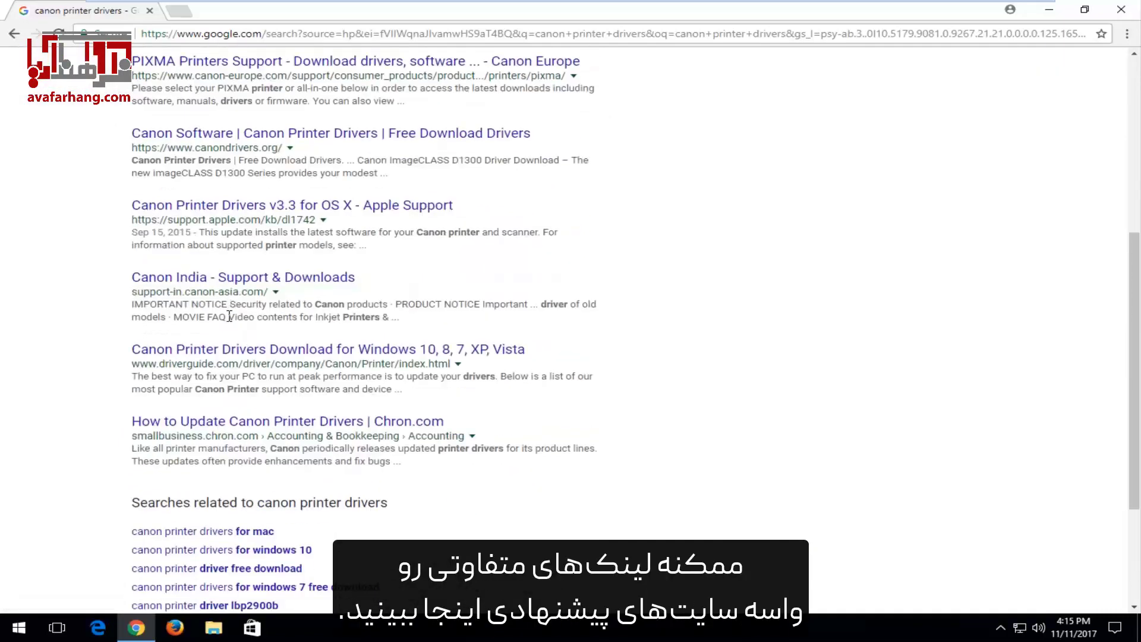
pyautogui.scroll(5, 229, 316)
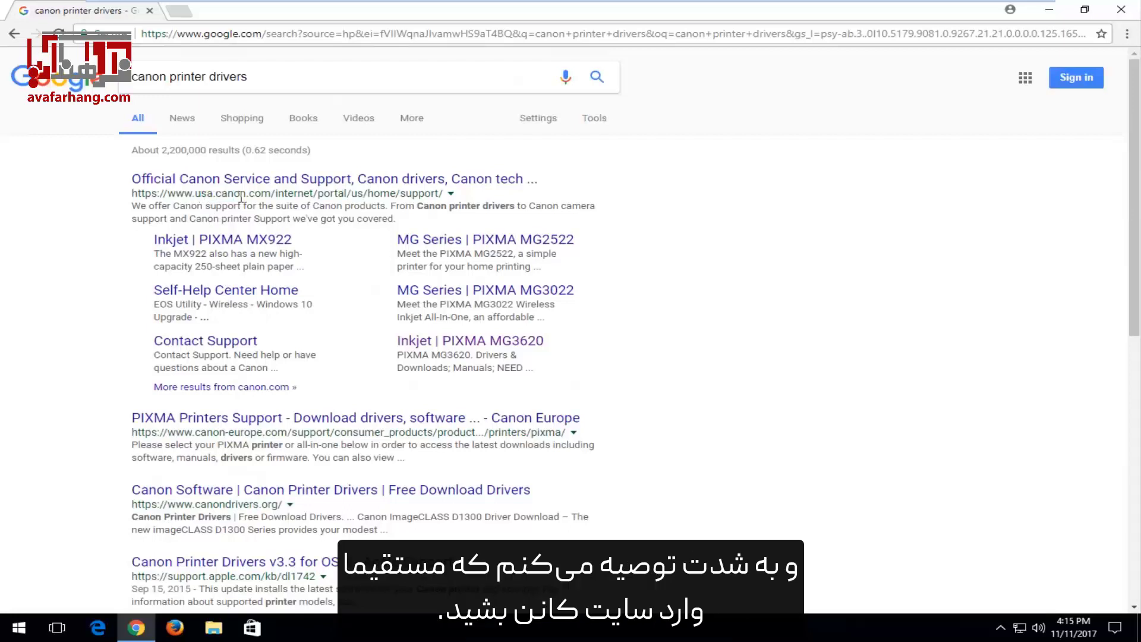
# Open the 'Official Canon Service and Support' result on usa.canon.com.
pyautogui.click(172, 181)
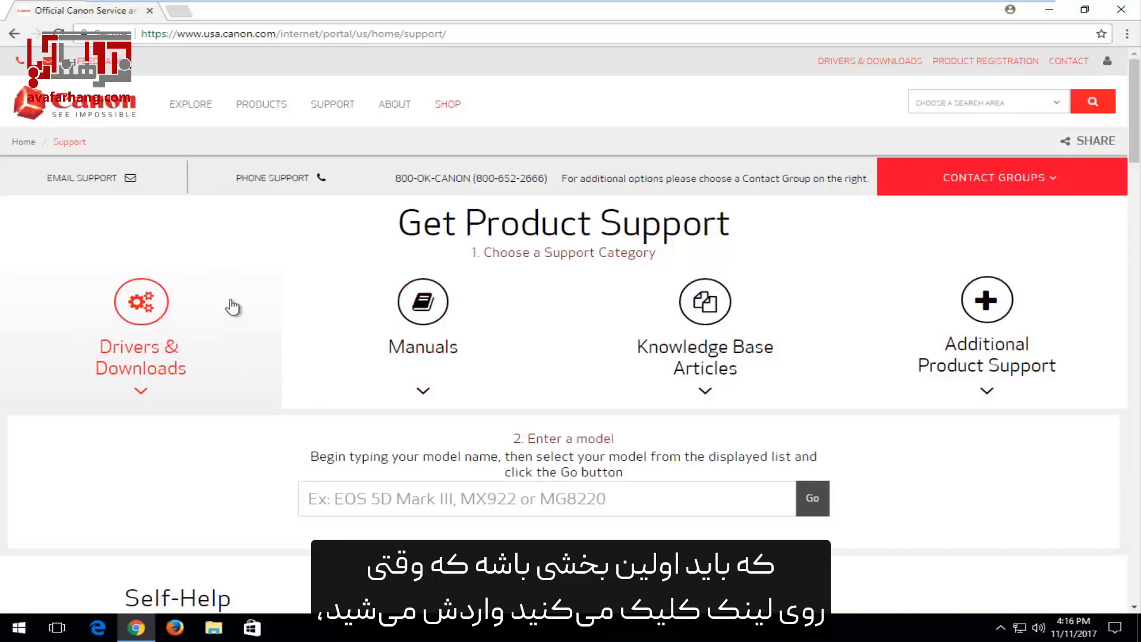
pyautogui.scroll(-1, 171, 331)
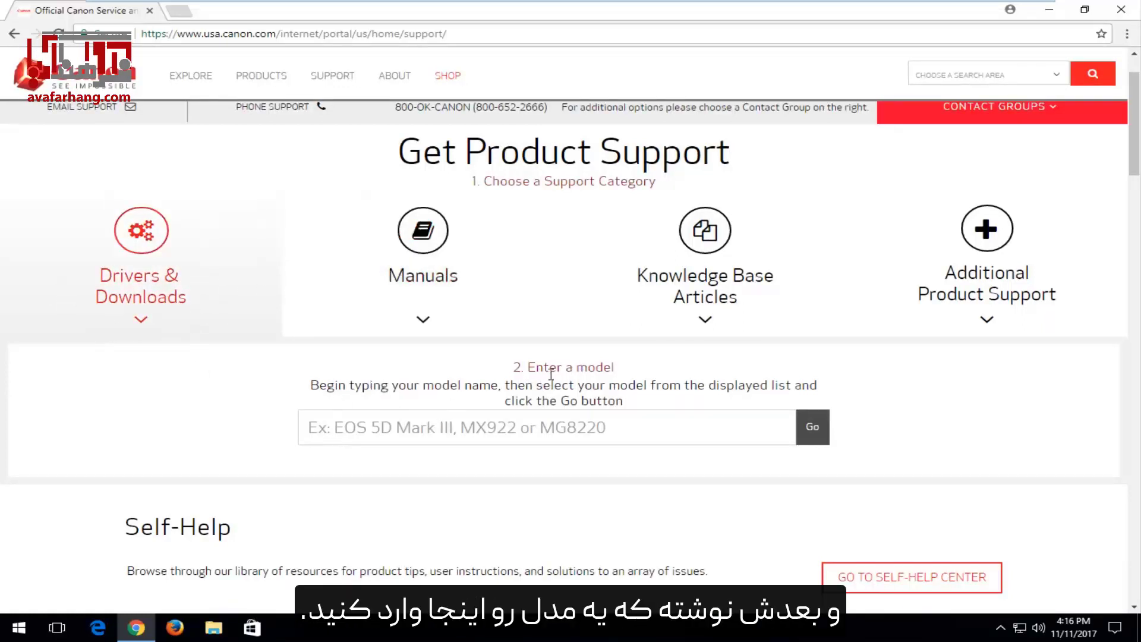
# Enter 'mg' as the model, choose PIXMA MG2520 from the suggestions and submit it.
pyautogui.click(364, 423)
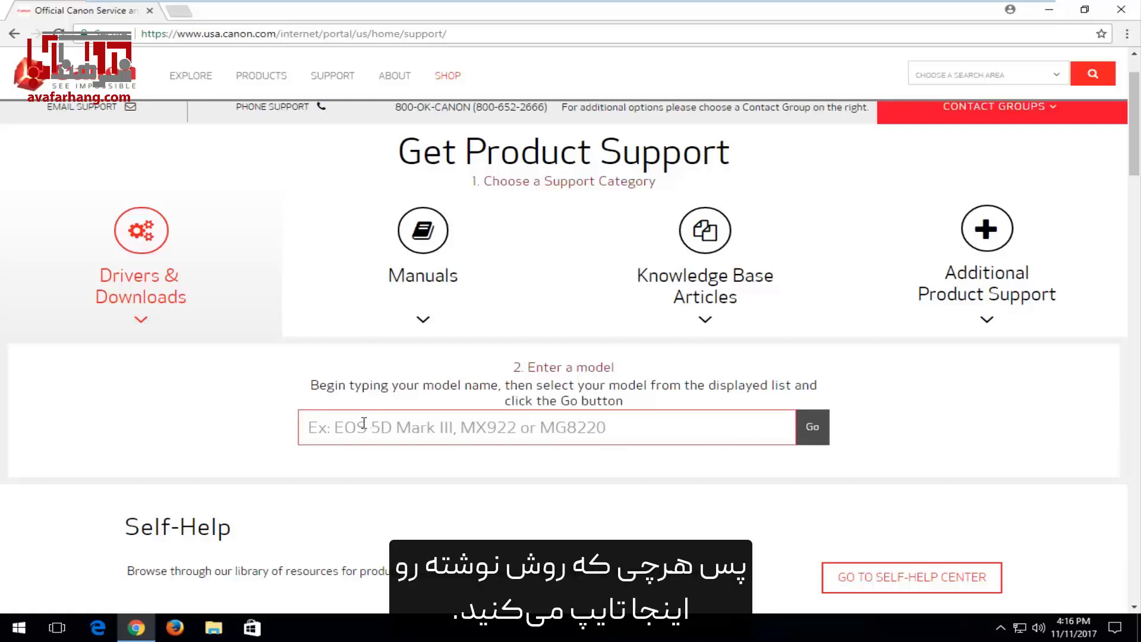
pyautogui.write('mg')
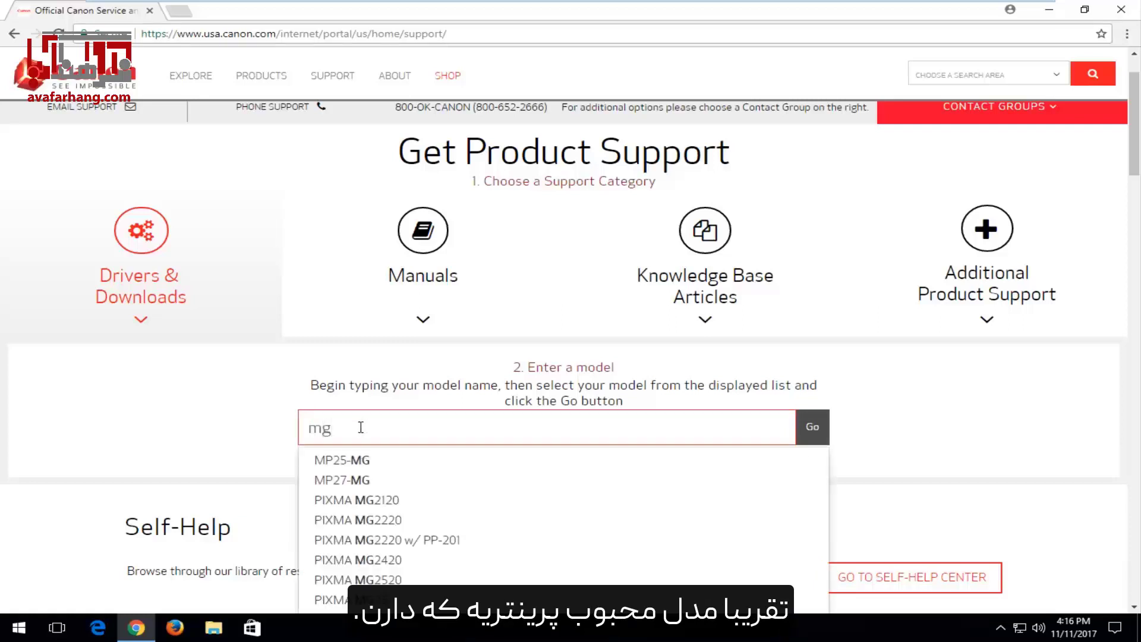
pyautogui.scroll(-1, 361, 427)
pyautogui.press('BackSpace')
pyautogui.press('BackSpace')
pyautogui.write('m')
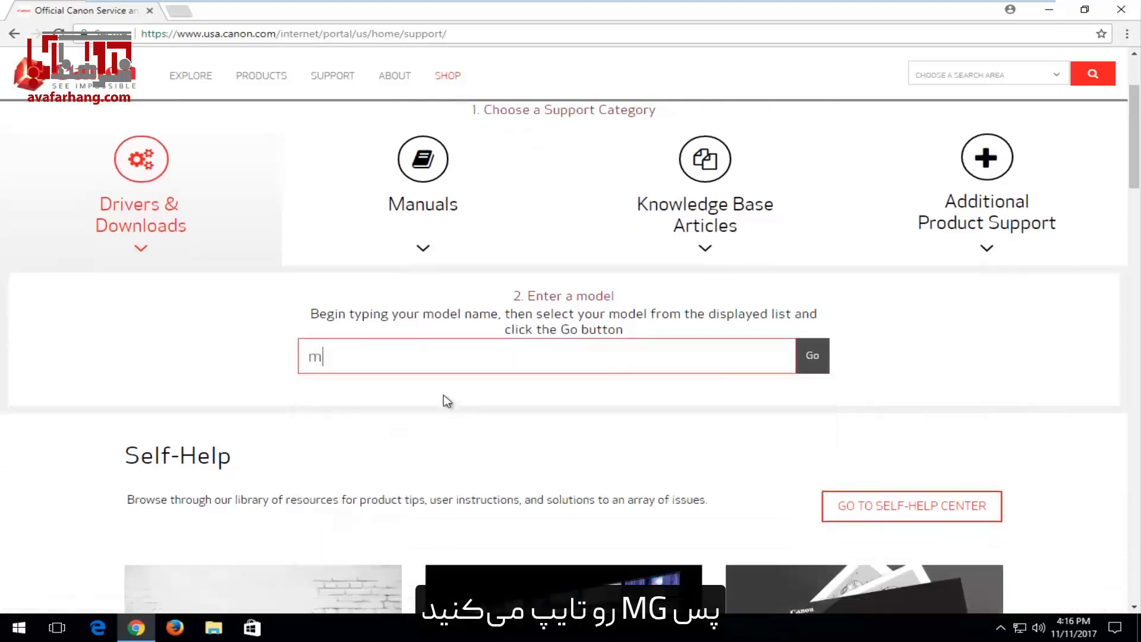
pyautogui.write('g')
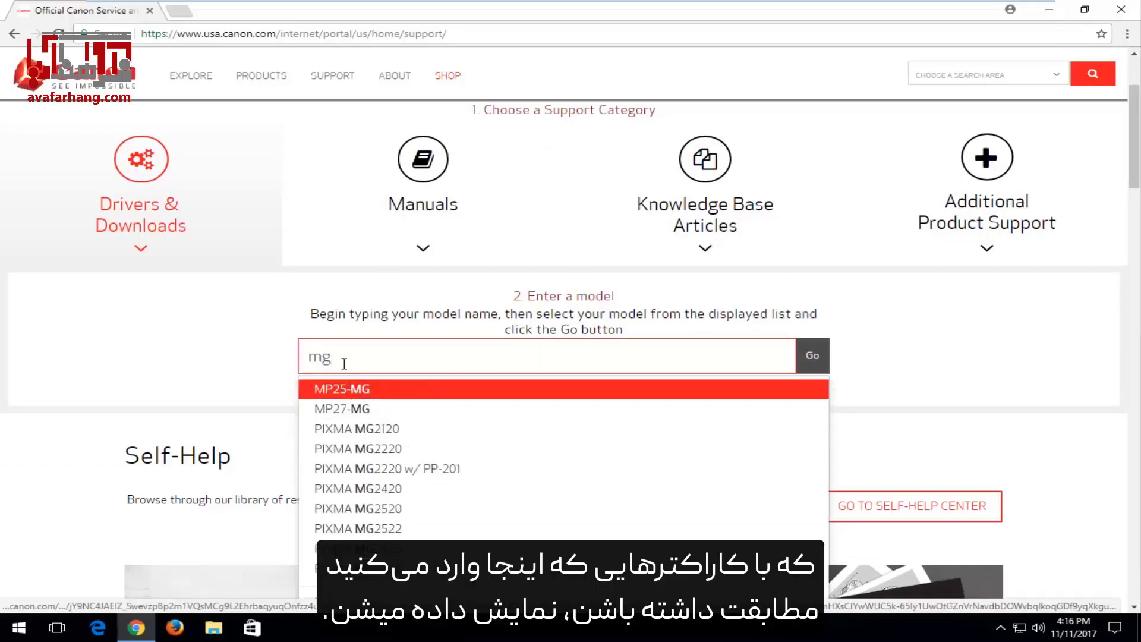
pyautogui.click(348, 511)
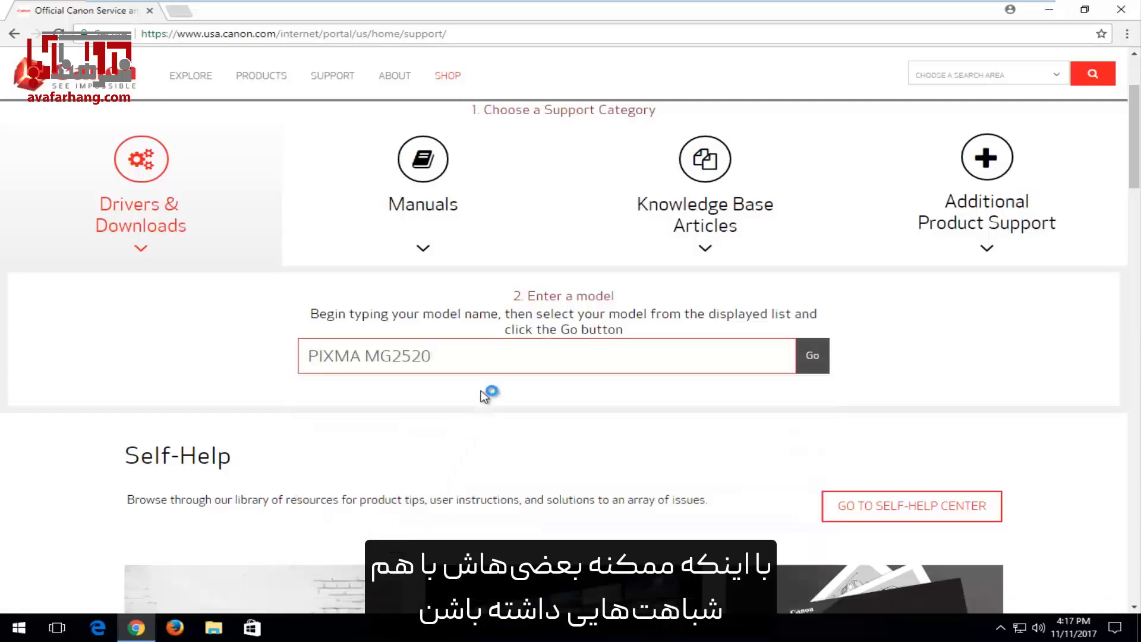
pyautogui.moveTo(370, 355); pyautogui.dragTo(462, 357)
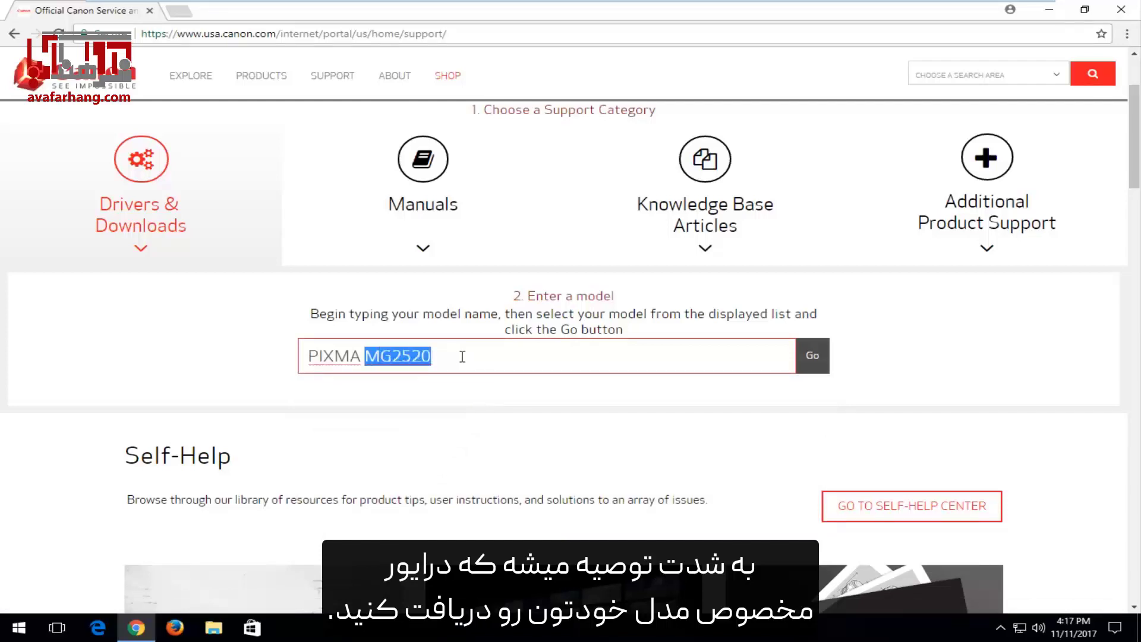
pyautogui.click(466, 357)
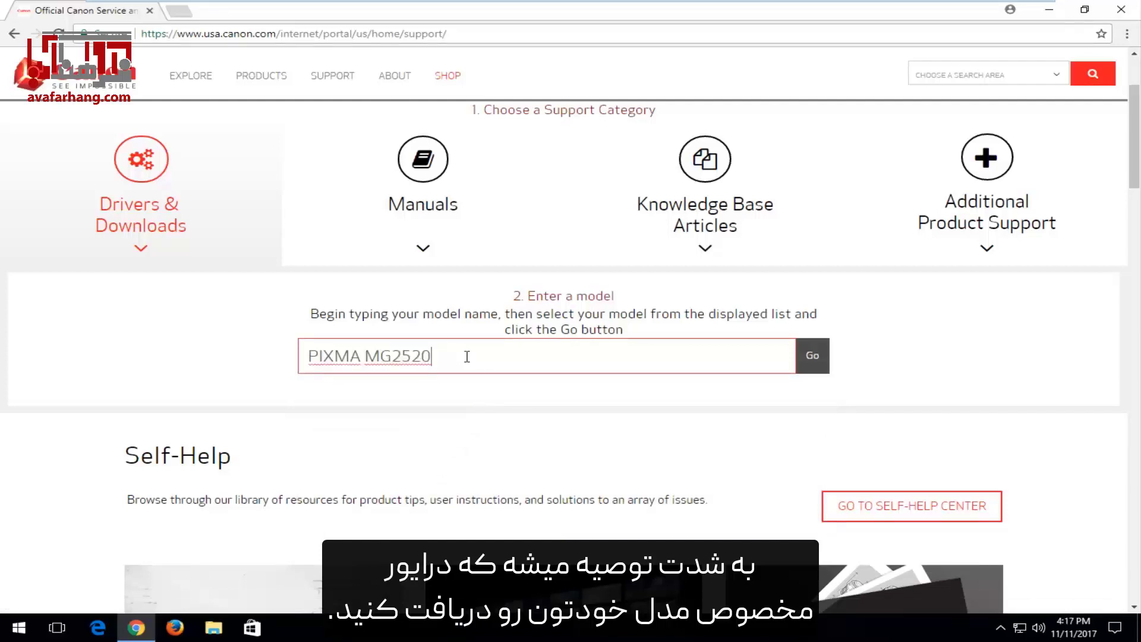
pyautogui.click(813, 359)
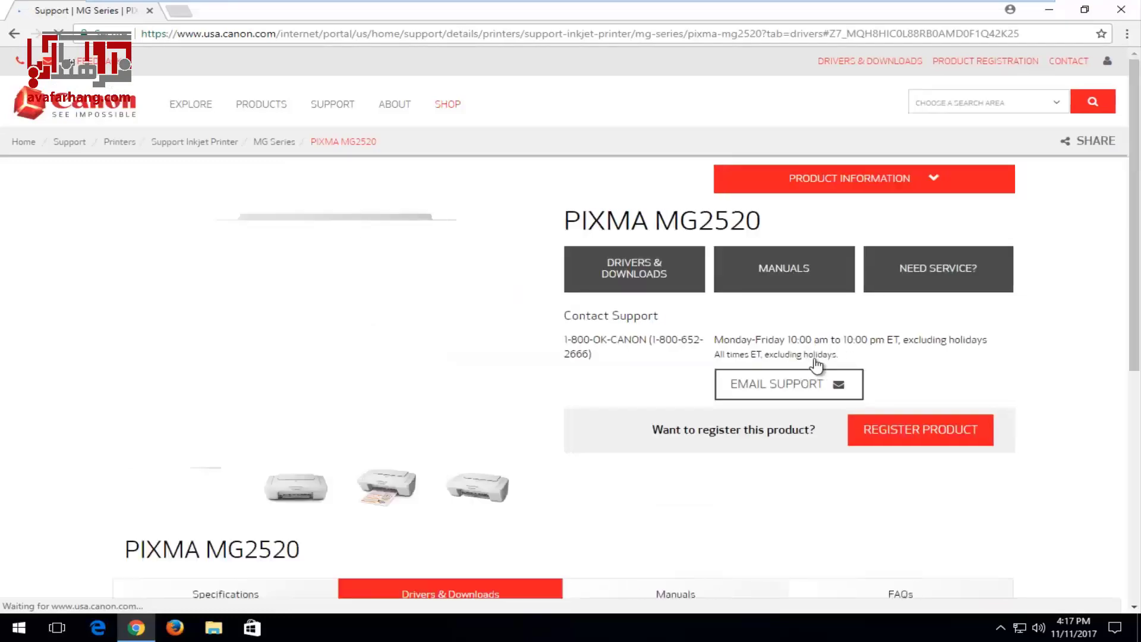
# Jump to the PIXMA MG2520 Drivers & Downloads section and reach the Windows 10 driver table.
pyautogui.scroll(10, 772, 369)
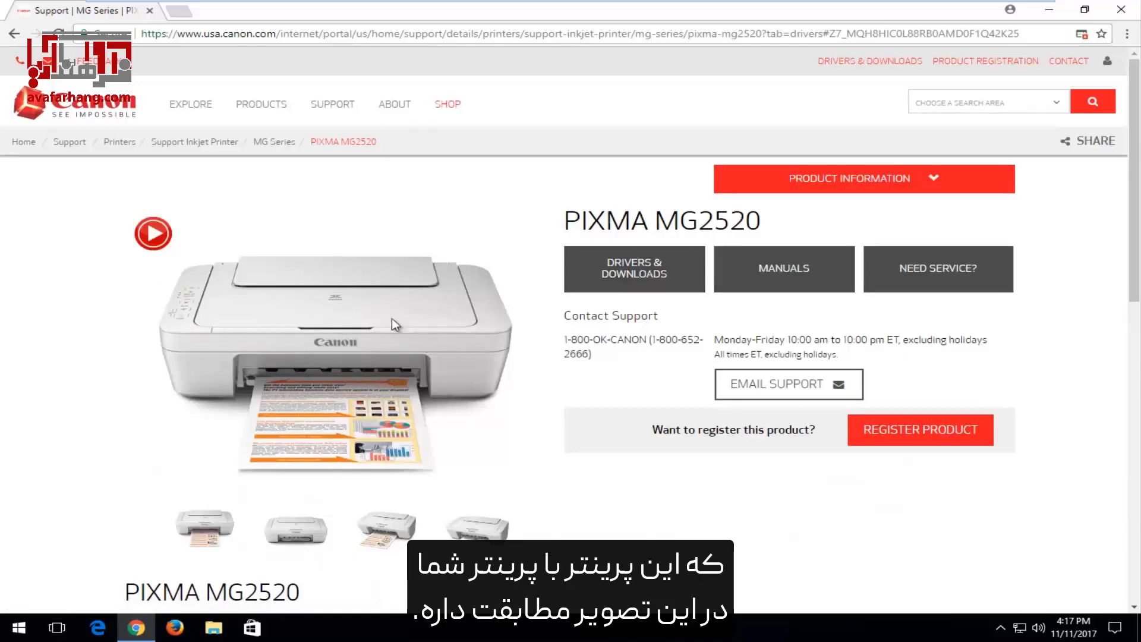
pyautogui.scroll(-10, 324, 333)
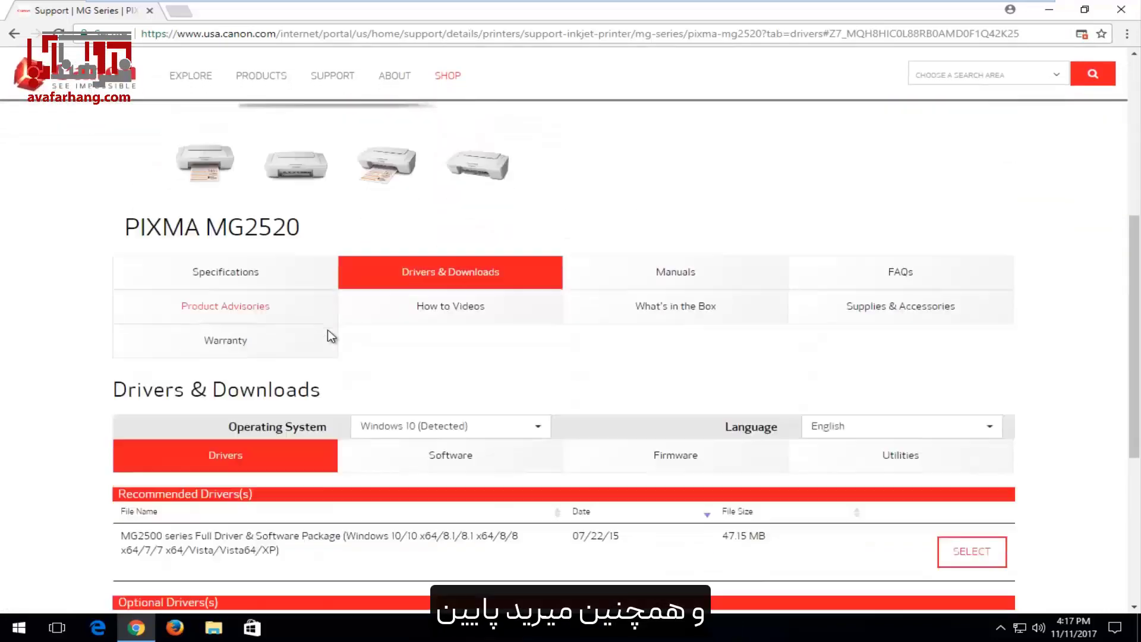
pyautogui.scroll(-2, 357, 356)
pyautogui.scroll(10, 402, 381)
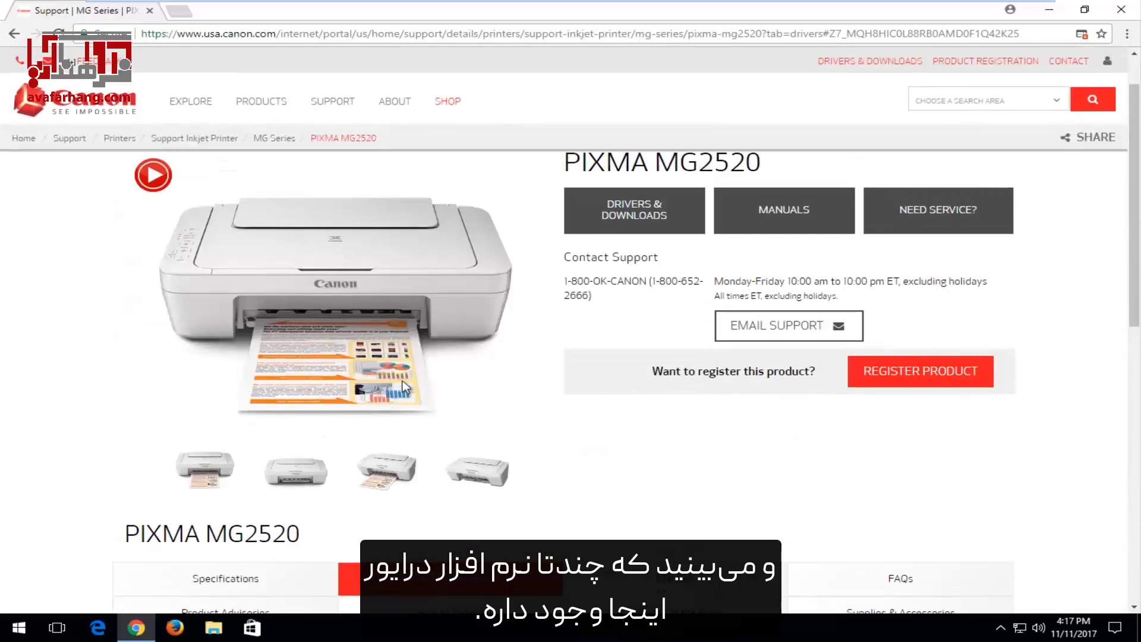
pyautogui.scroll(-3, 398, 463)
pyautogui.scroll(-4, 394, 538)
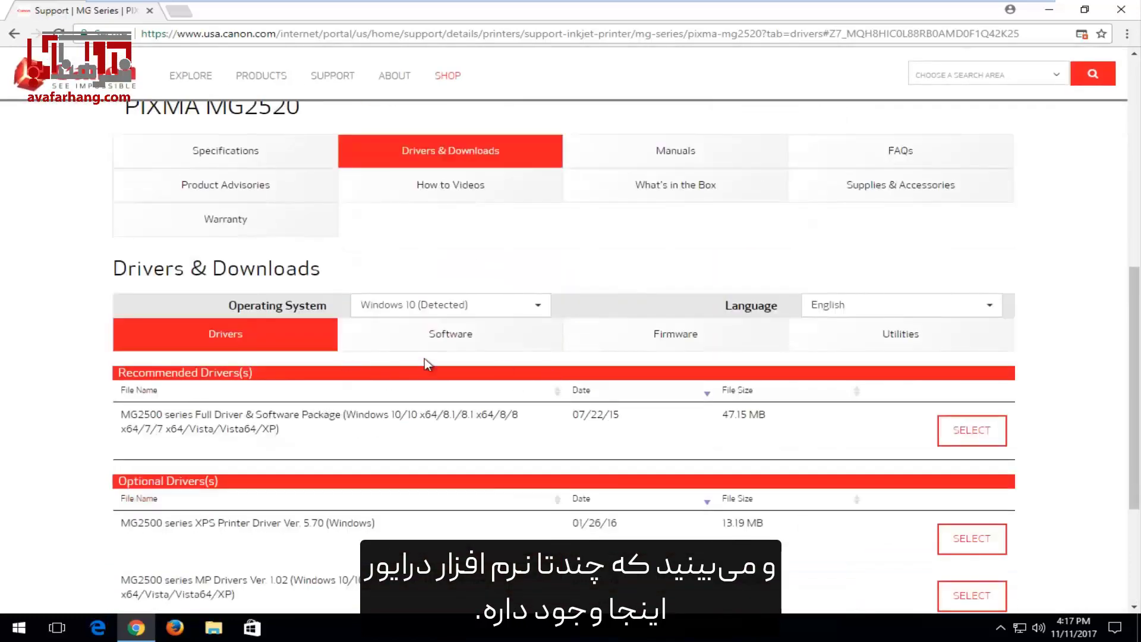
pyautogui.scroll(7, 425, 359)
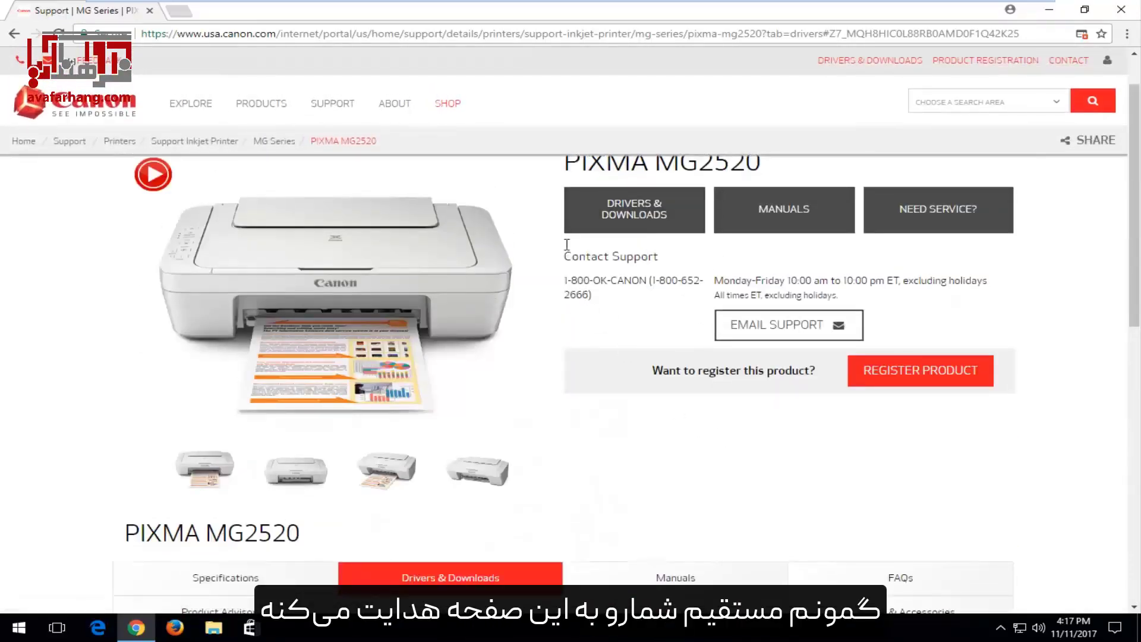
pyautogui.click(621, 209)
pyautogui.scroll(-5, 601, 246)
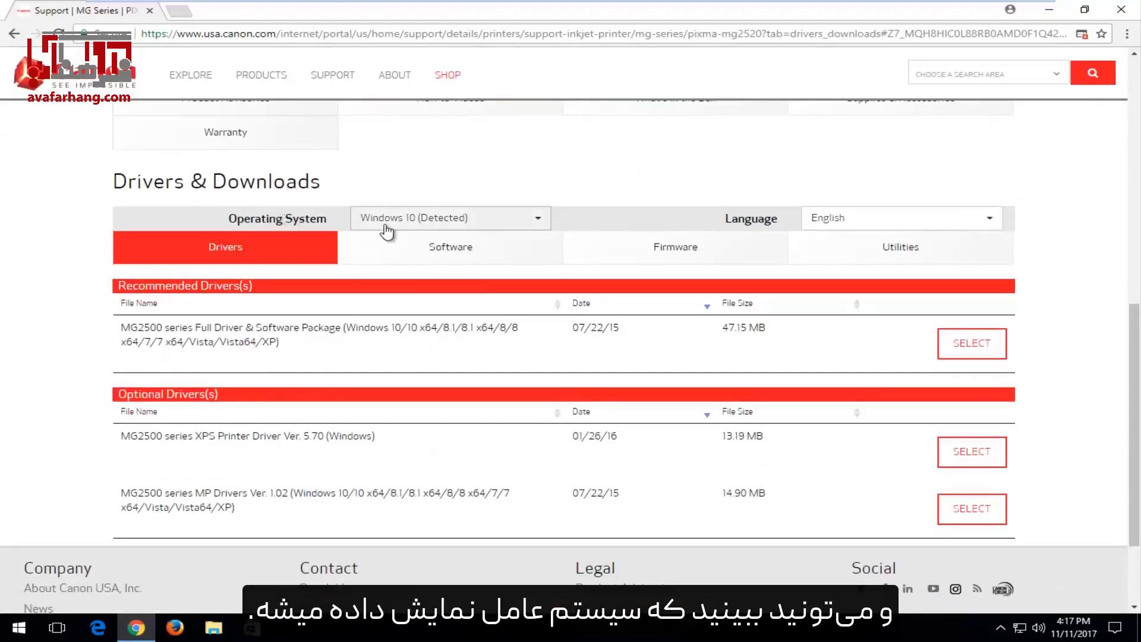
pyautogui.click(410, 223)
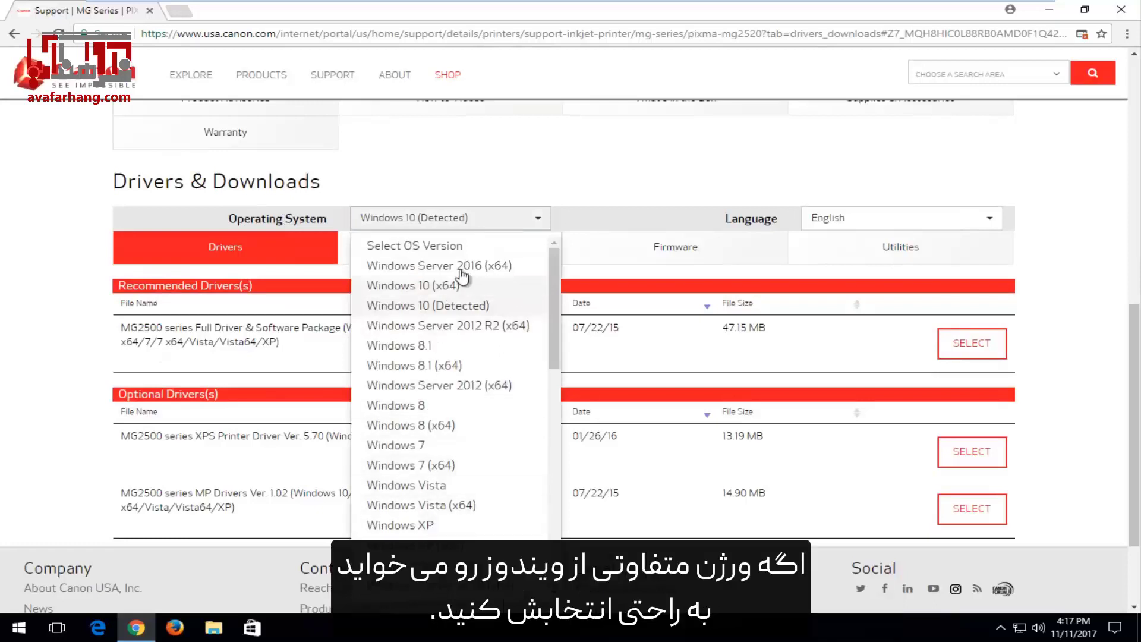
pyautogui.scroll(-5, 558, 299)
pyautogui.scroll(5, 544, 307)
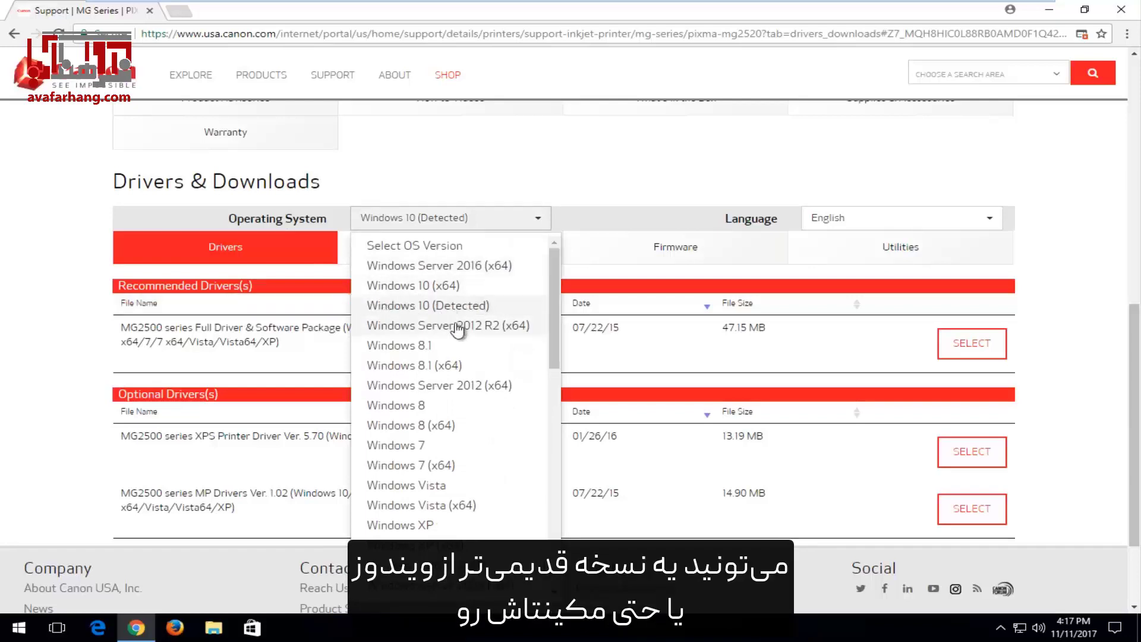
pyautogui.scroll(-1, 410, 452)
pyautogui.scroll(1, 410, 447)
pyautogui.scroll(-5, 410, 445)
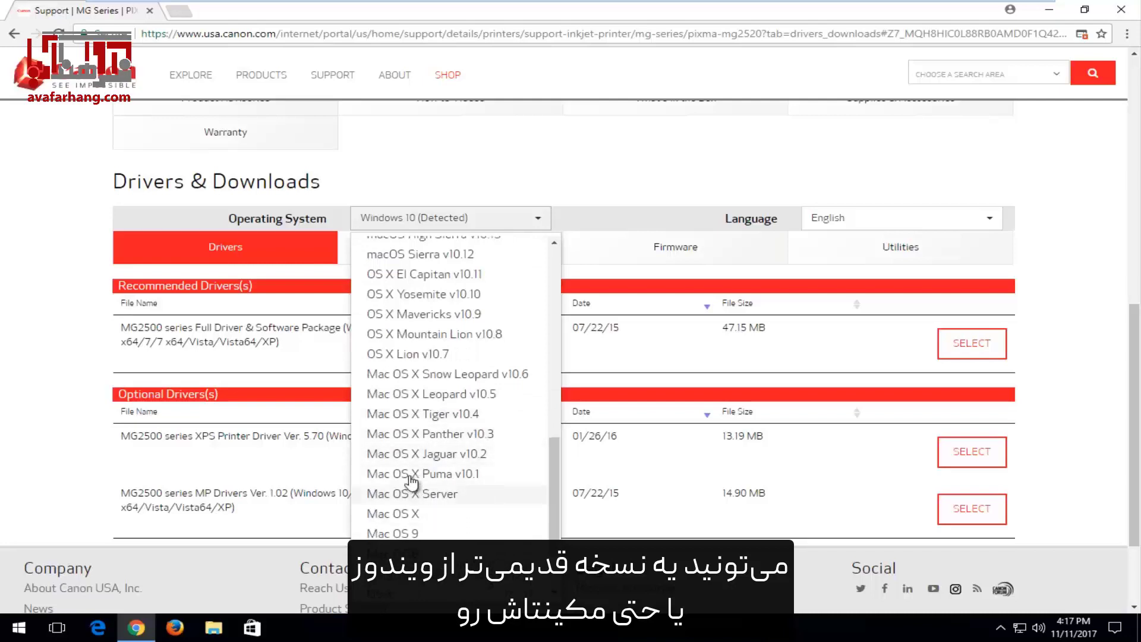
pyautogui.click(23, 317)
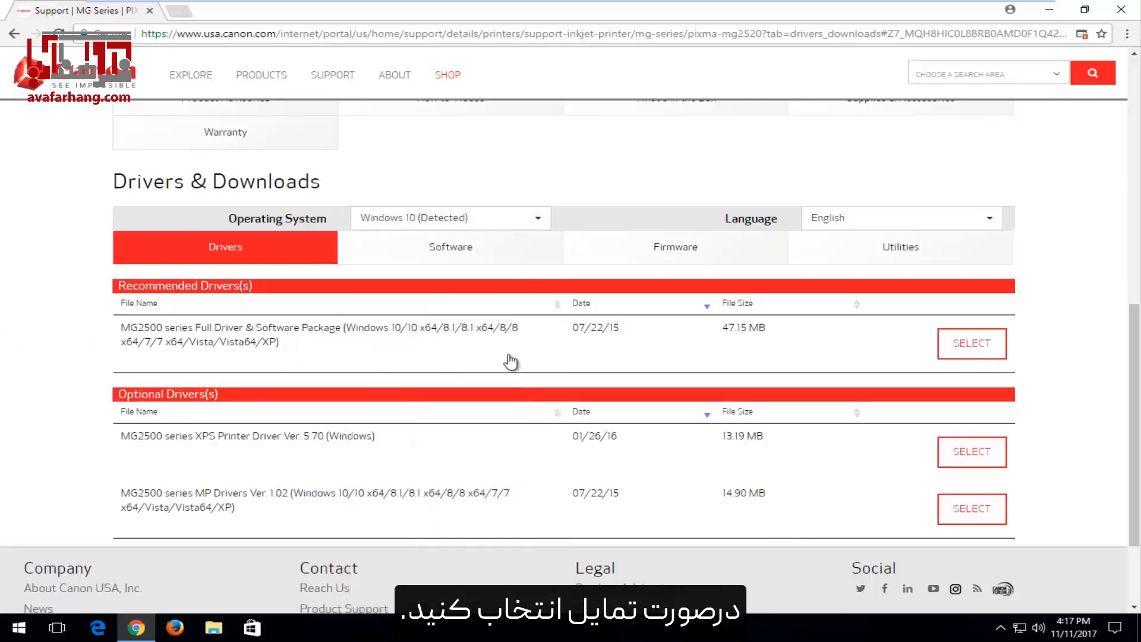
pyautogui.click(476, 218)
pyautogui.scroll(-2, 452, 357)
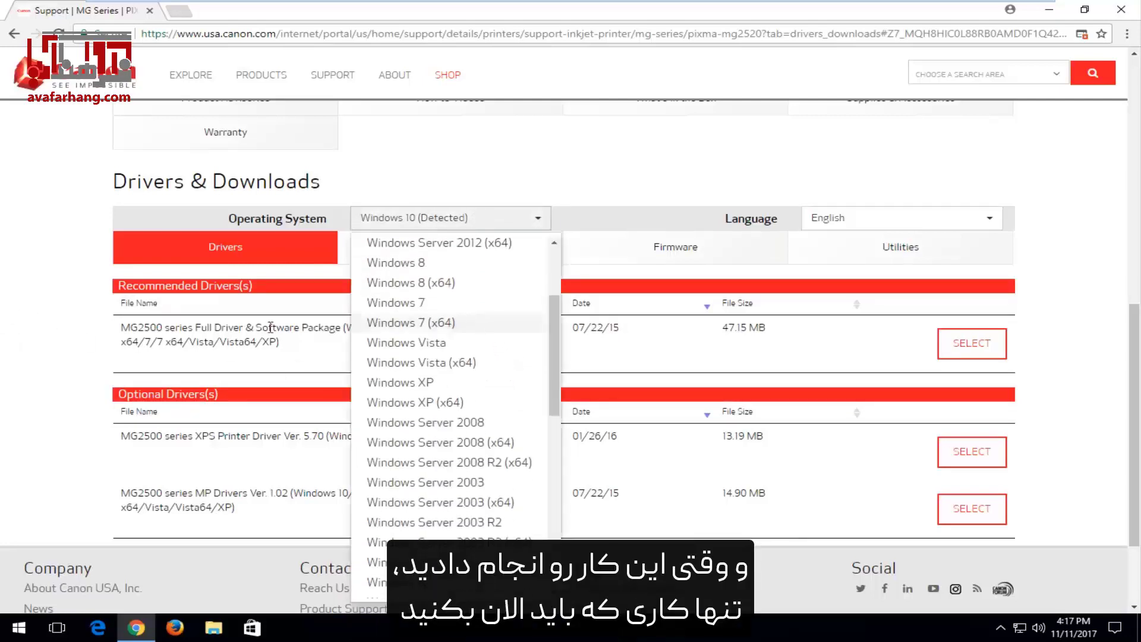
pyautogui.click(3, 404)
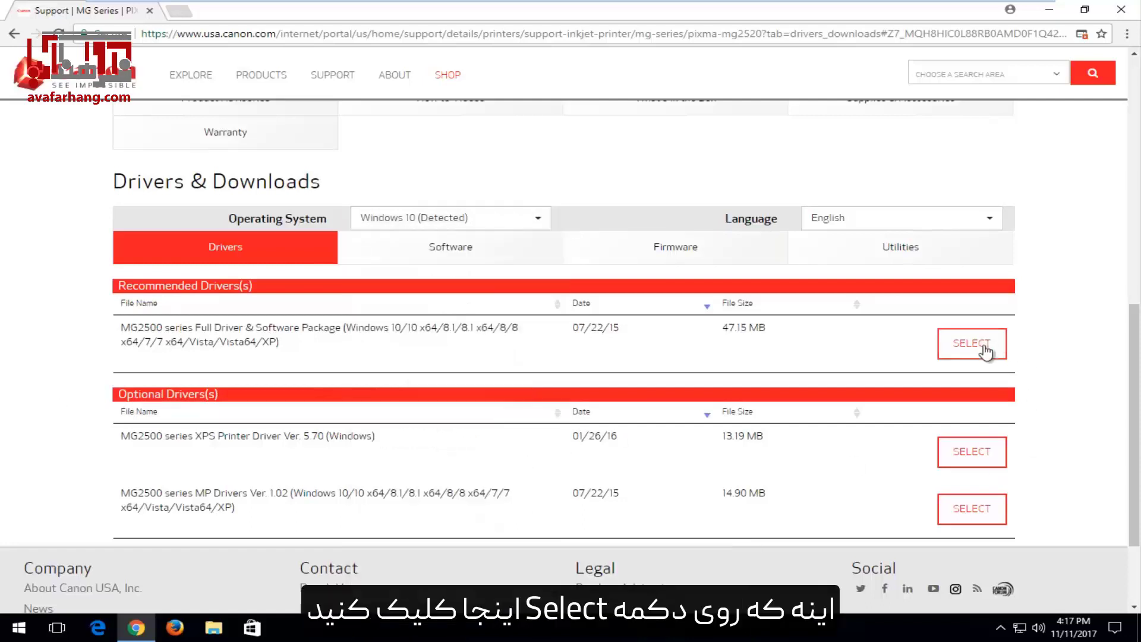
# Download the 47.15 MB Full Driver & Software Package and close the instructions dialog.
pyautogui.click(964, 350)
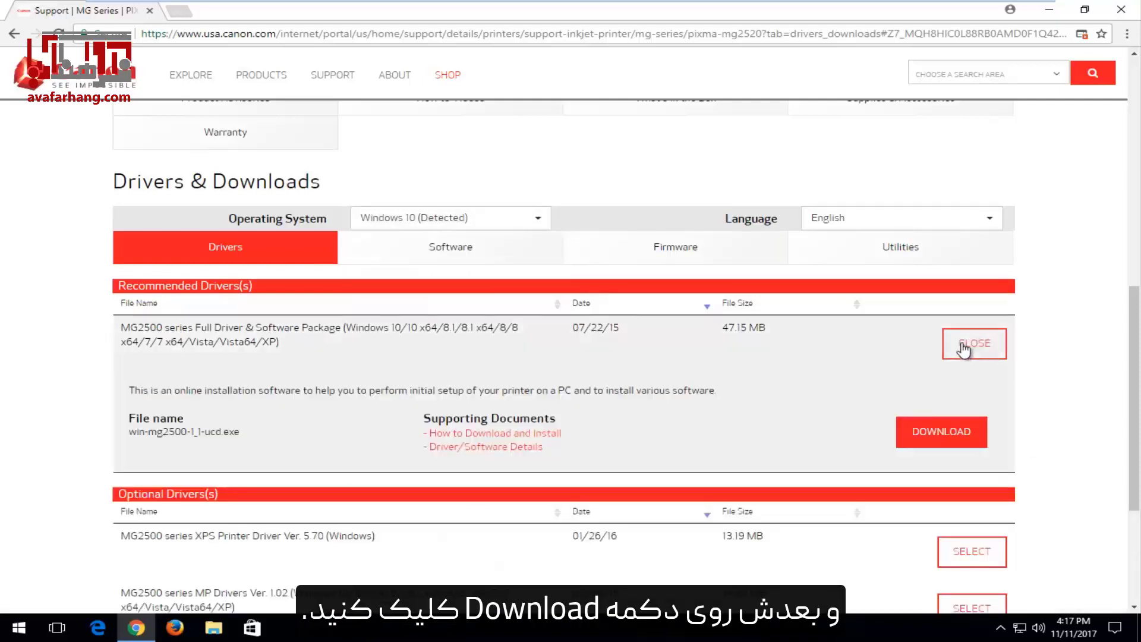
pyautogui.click(928, 439)
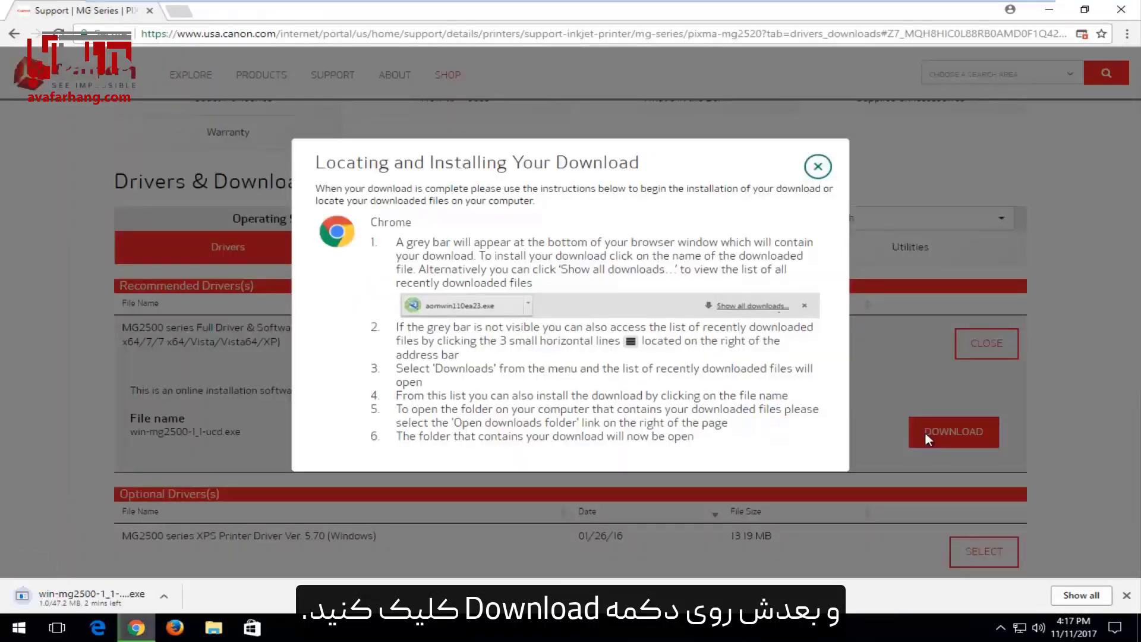
pyautogui.click(819, 168)
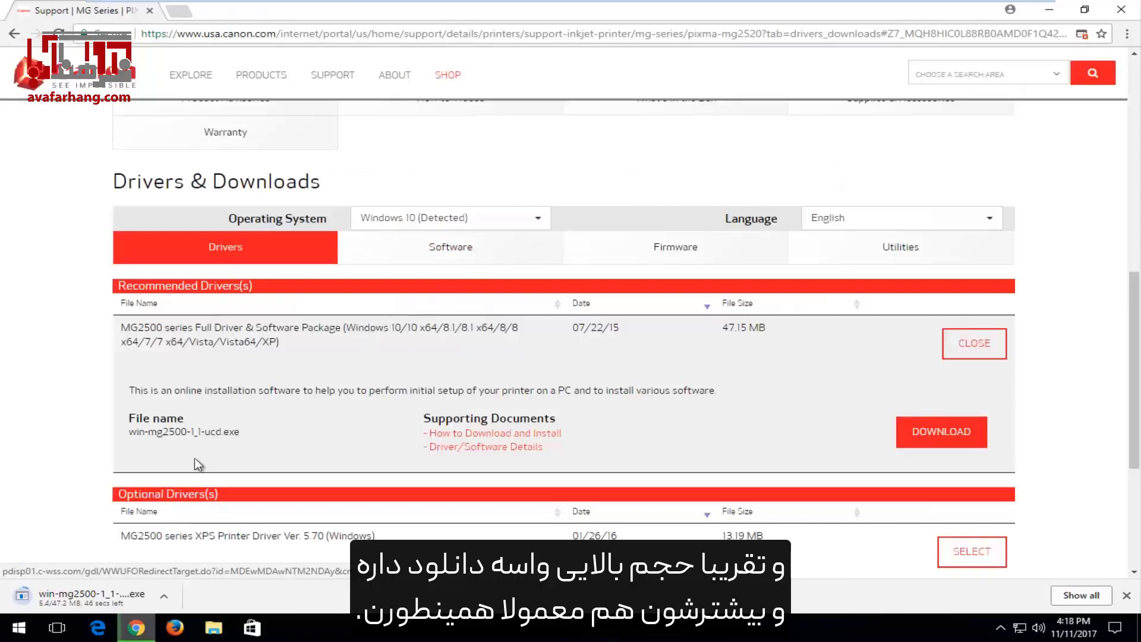
# Browse the driver page and Operating System list, unchanged, while win-mg2500-1_1-ucd.exe downloads.
pyautogui.scroll(8, 104, 532)
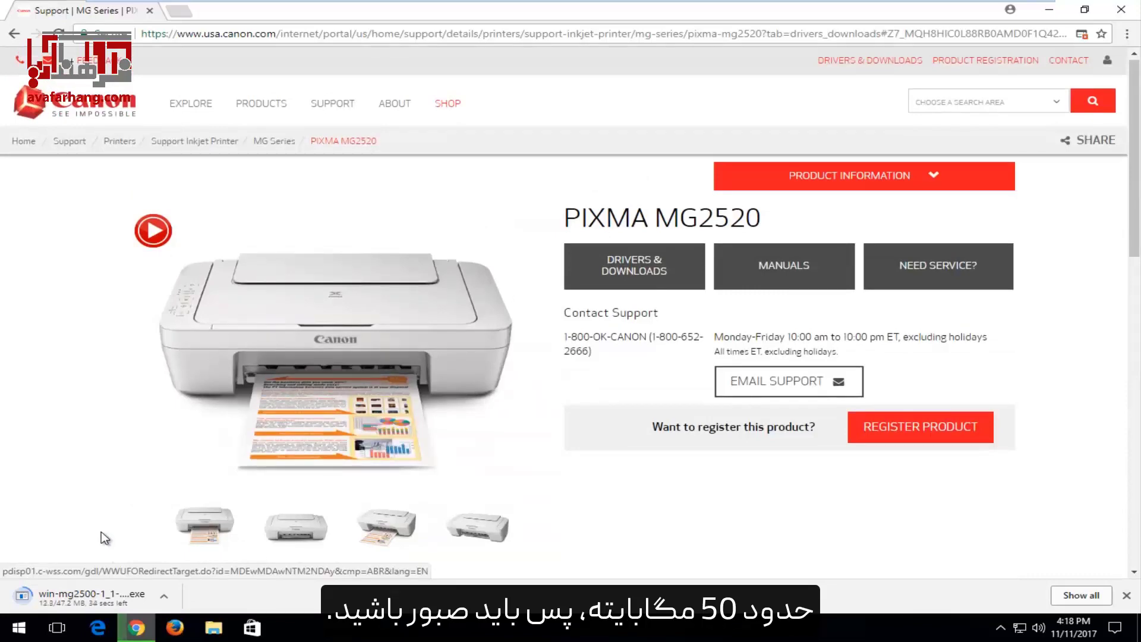
pyautogui.scroll(-5, 101, 532)
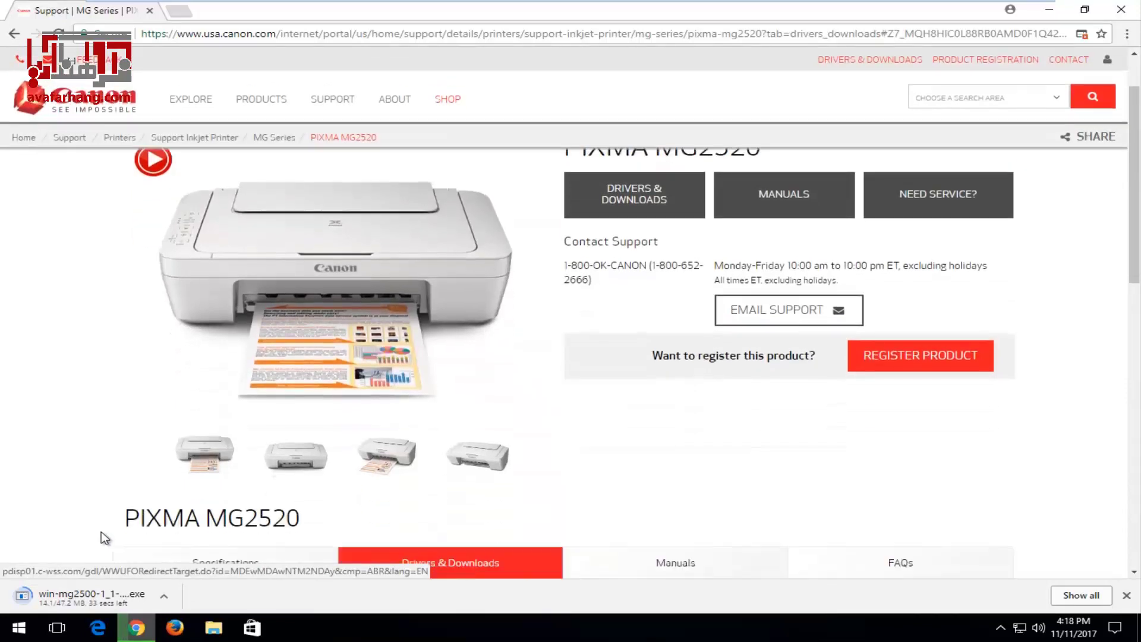
pyautogui.scroll(-12, 101, 532)
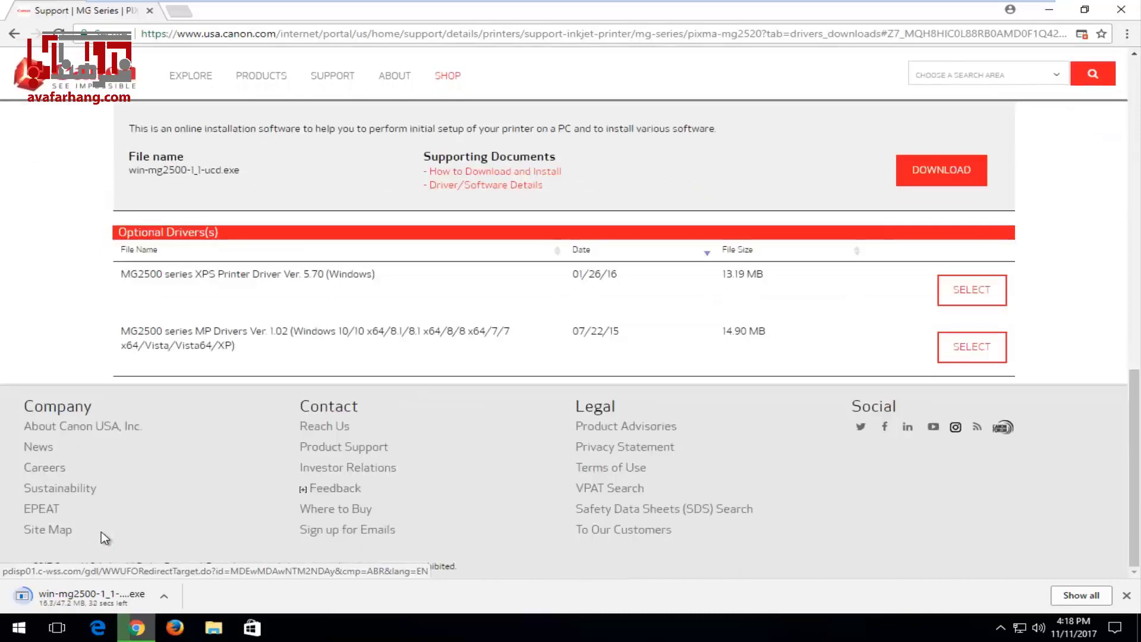
pyautogui.scroll(7, 101, 532)
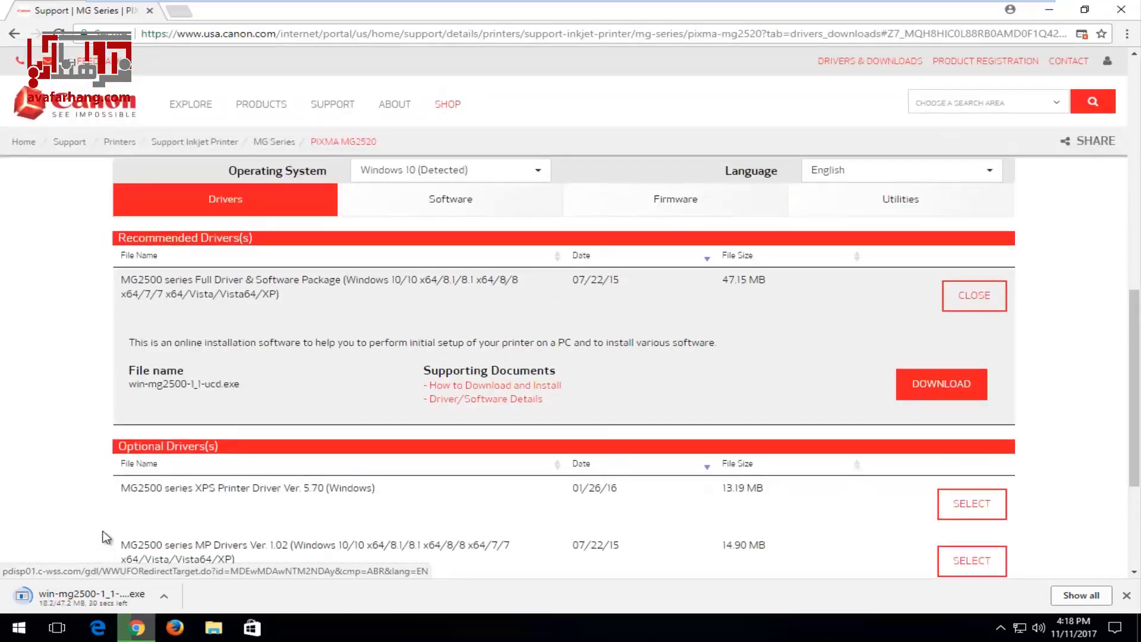
pyautogui.click(414, 172)
pyautogui.scroll(-5, 447, 351)
pyautogui.scroll(-1, 447, 360)
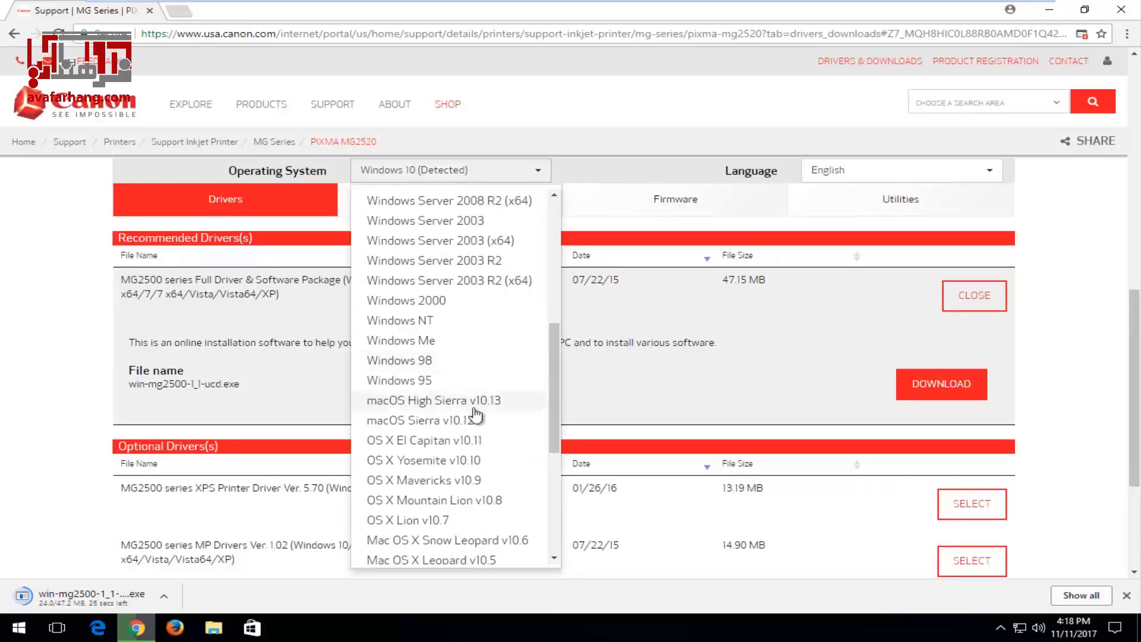
pyautogui.scroll(-5, 476, 415)
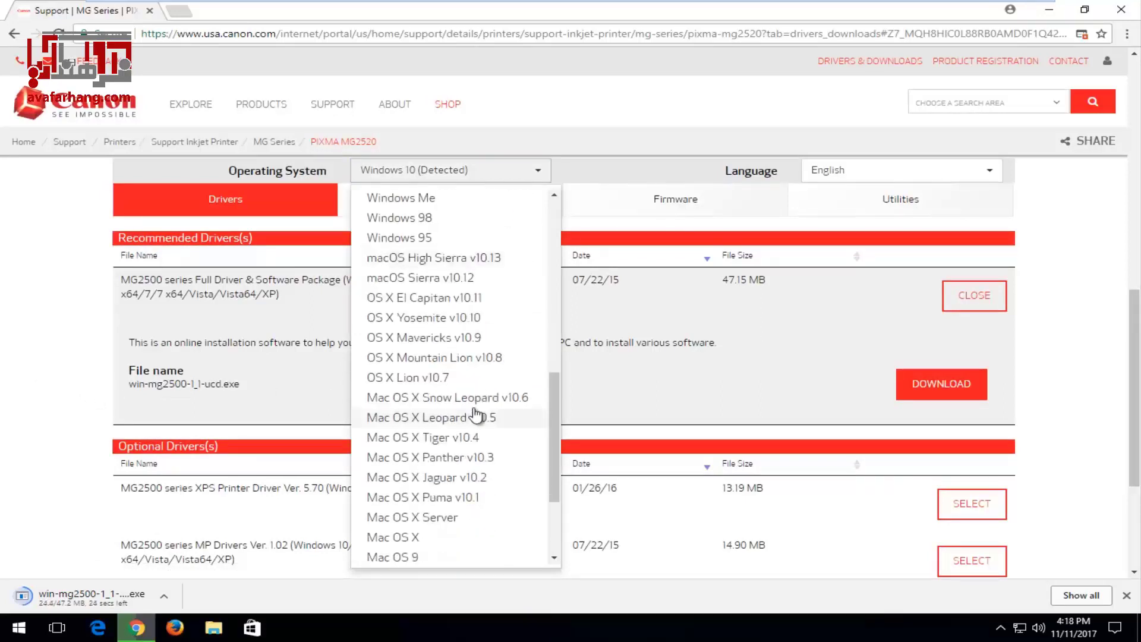
pyautogui.click(35, 376)
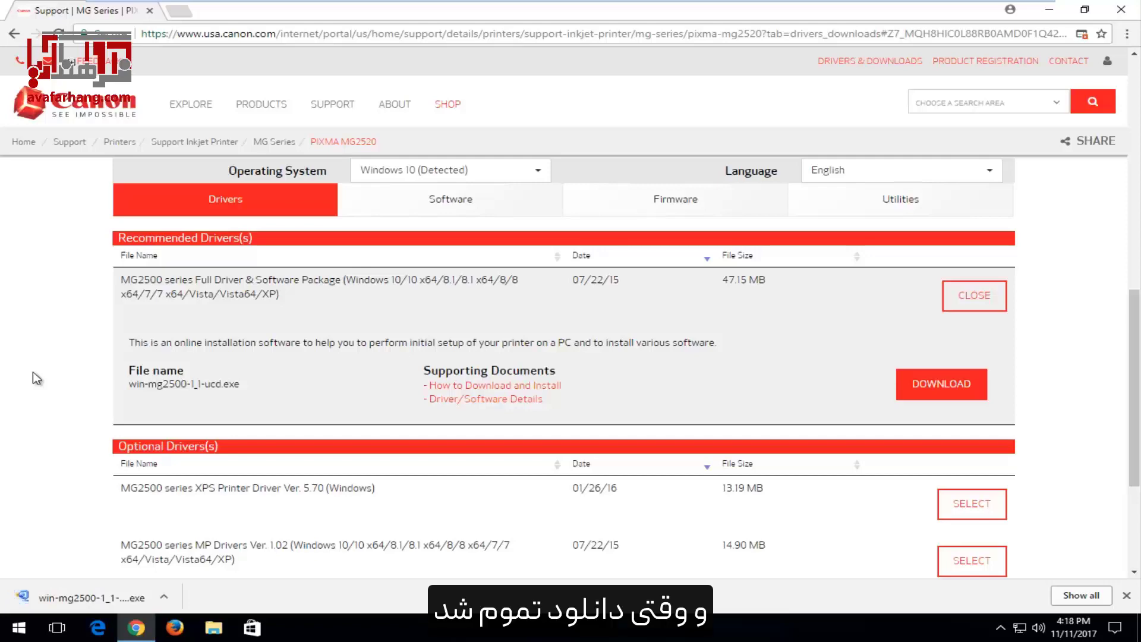
# Run win-mg2500-1_1-ucd.exe, approve the UAC prompt, and minimize Chrome.
pyautogui.click(36, 594)
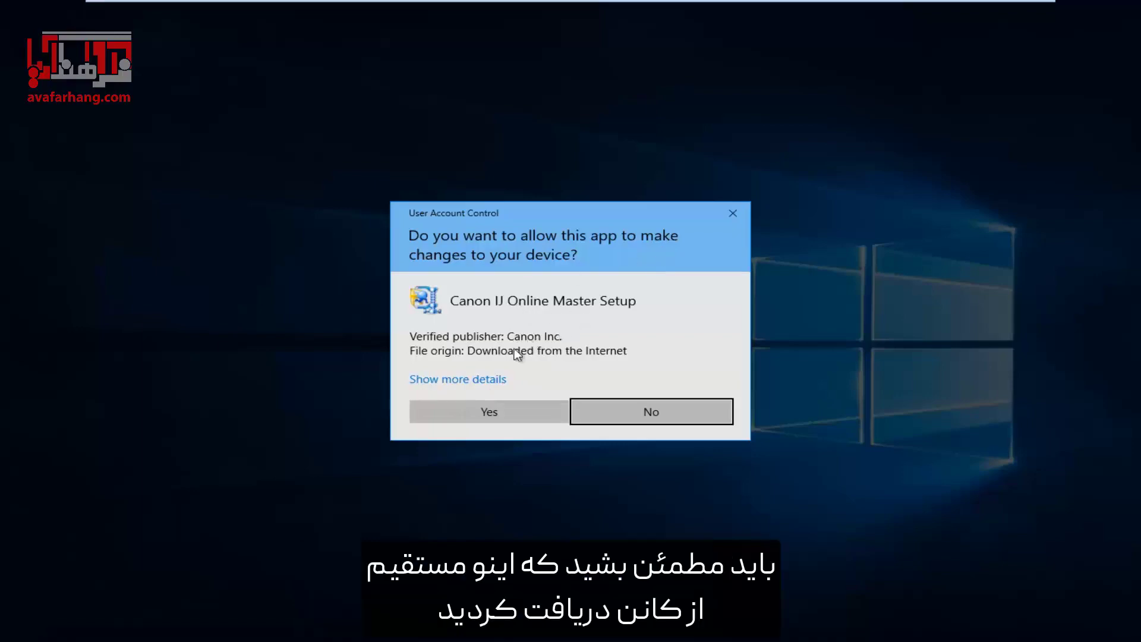
pyautogui.click(484, 409)
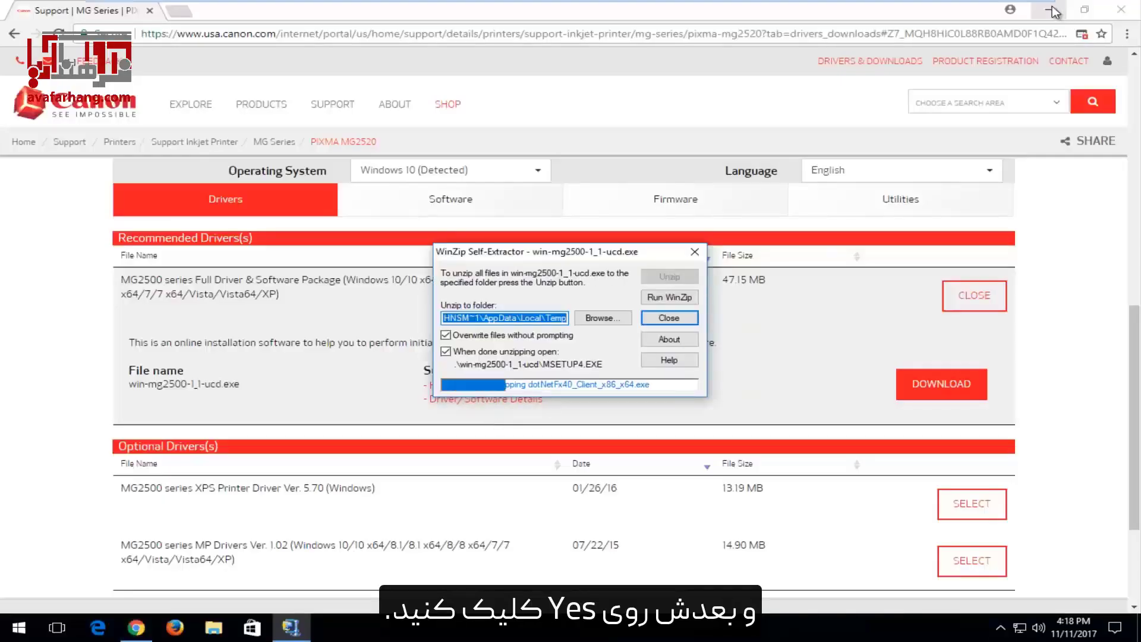
pyautogui.click(1054, 11)
pyautogui.press('Escape')
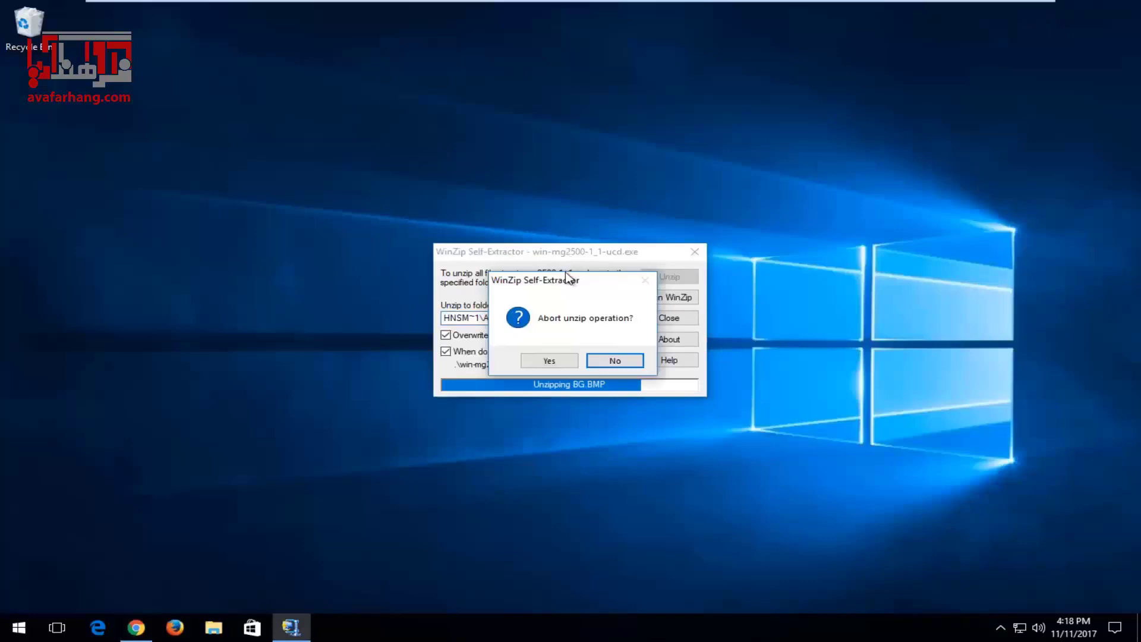
# Decline aborting the unzip, then continue past the PIXMA MG2500 series welcome screen.
pyautogui.click(605, 363)
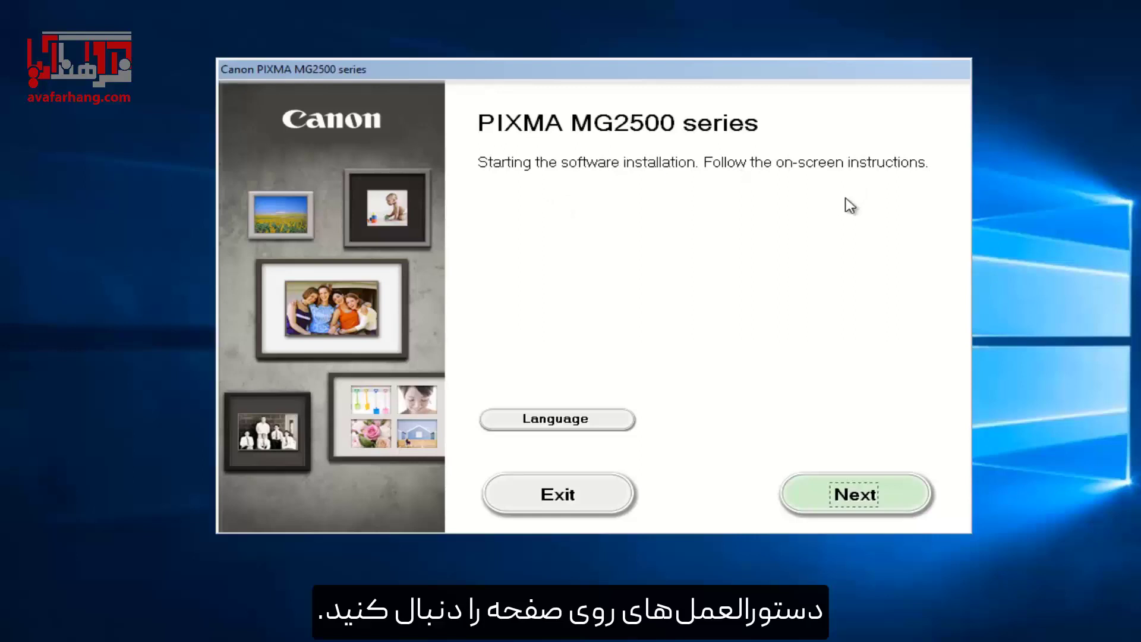
pyautogui.click(808, 499)
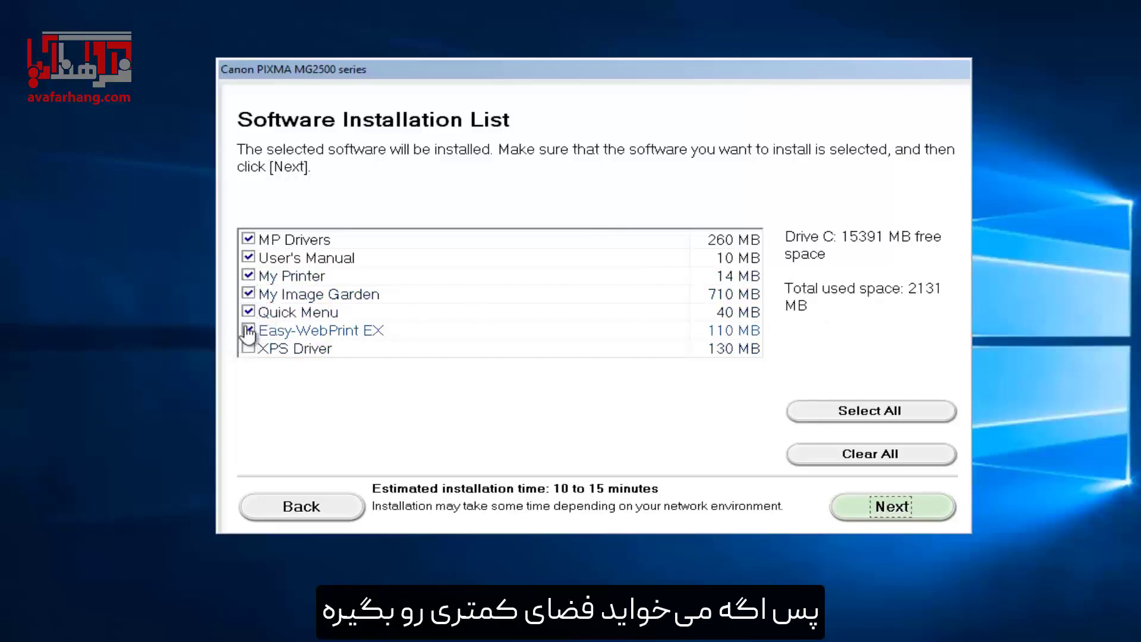
# Deselect My Image Garden, My Printer, Quick Menu and Easy-WebPrint EX, then continue.
pyautogui.click(247, 295)
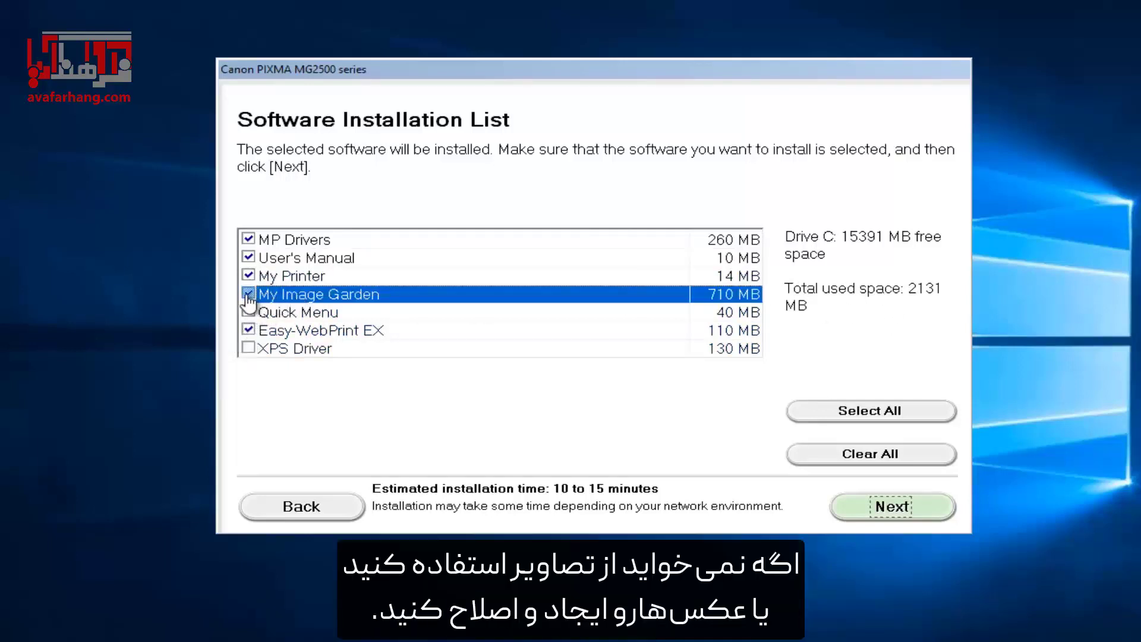
pyautogui.click(247, 295)
pyautogui.moveTo(269, 297)
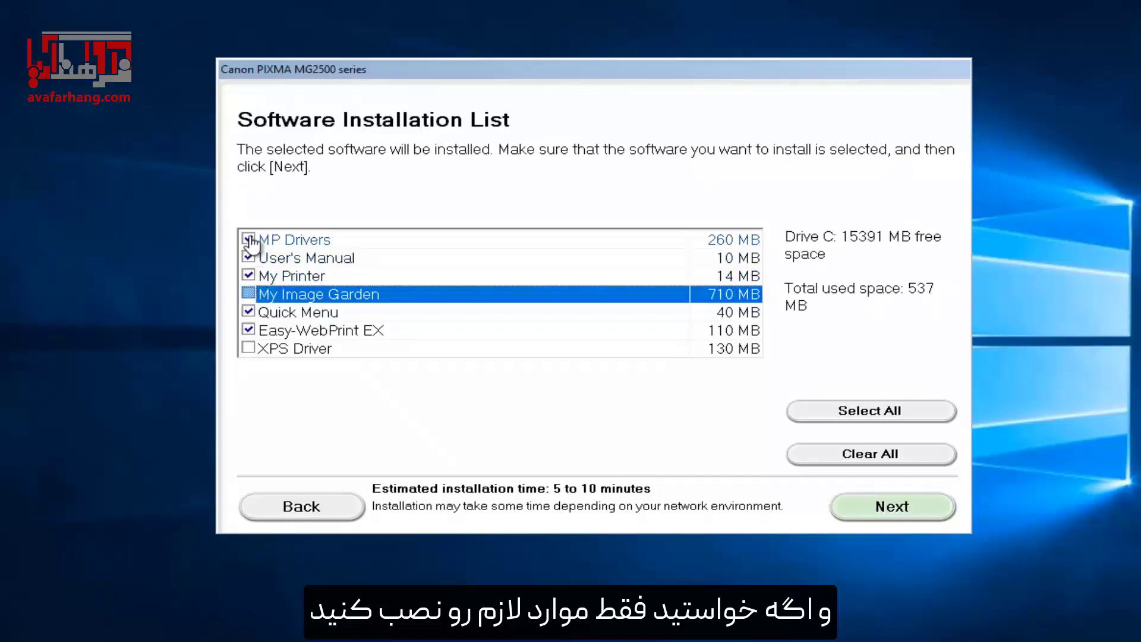
pyautogui.click(243, 273)
pyautogui.click(249, 319)
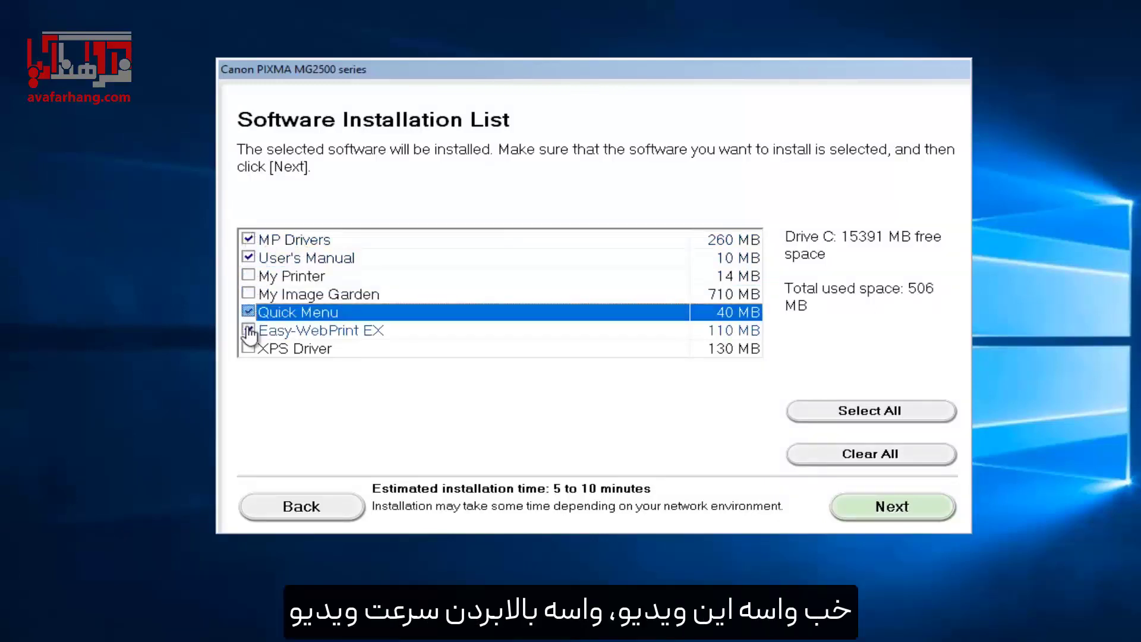
pyautogui.click(248, 331)
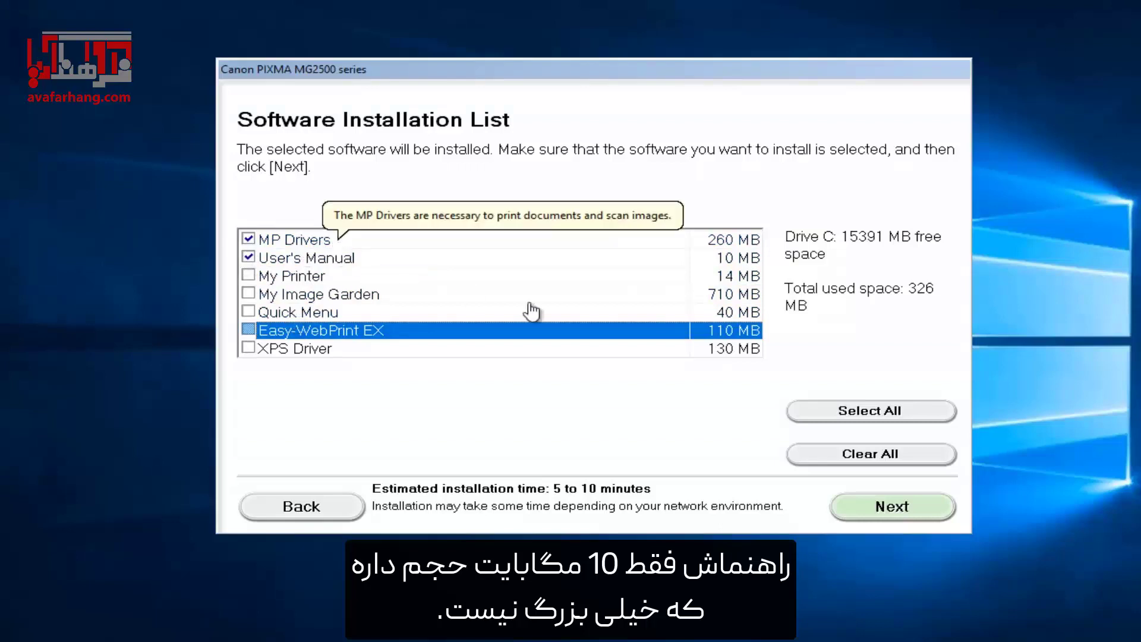
pyautogui.click(880, 511)
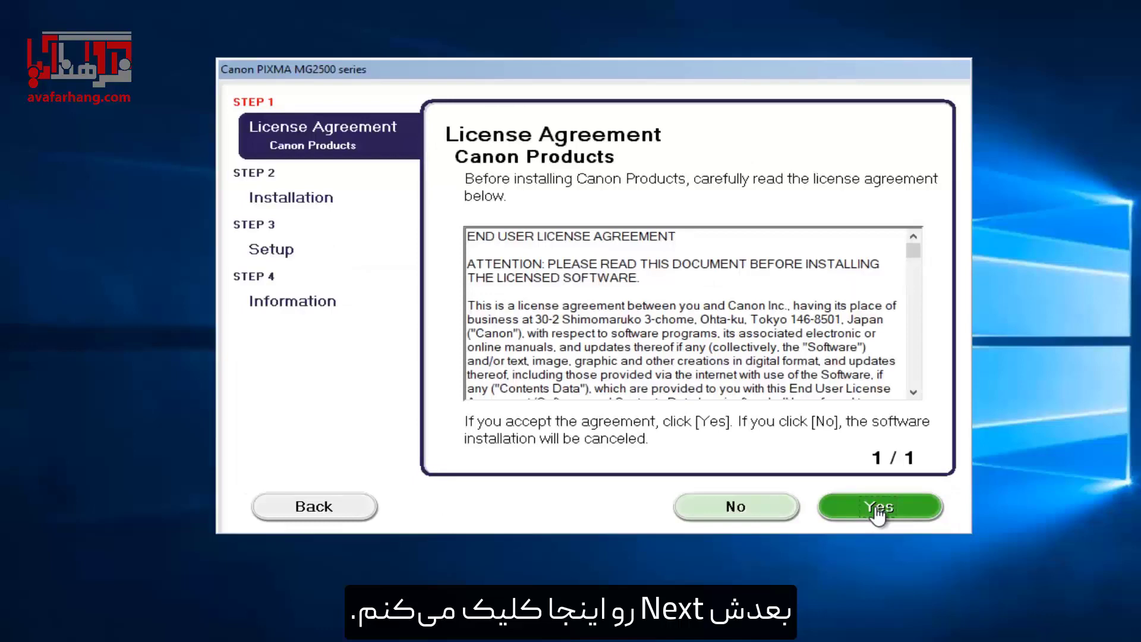
# Accept the licence, pass the allow-processes page, and cancel setup at Printer Connection.
pyautogui.scroll(-10, 753, 336)
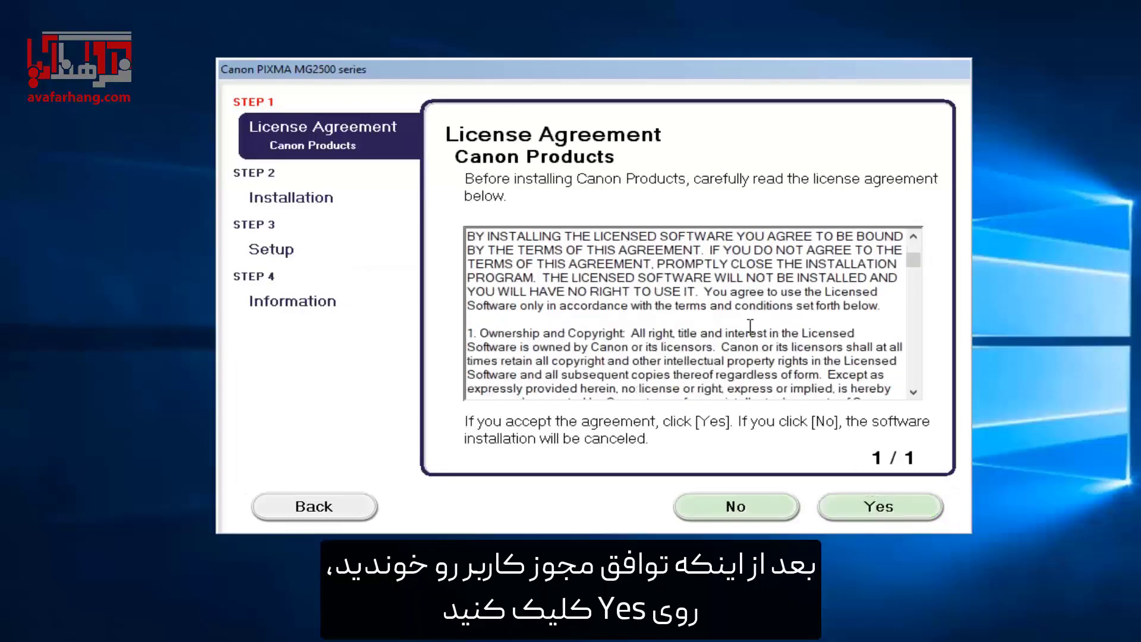
pyautogui.click(880, 513)
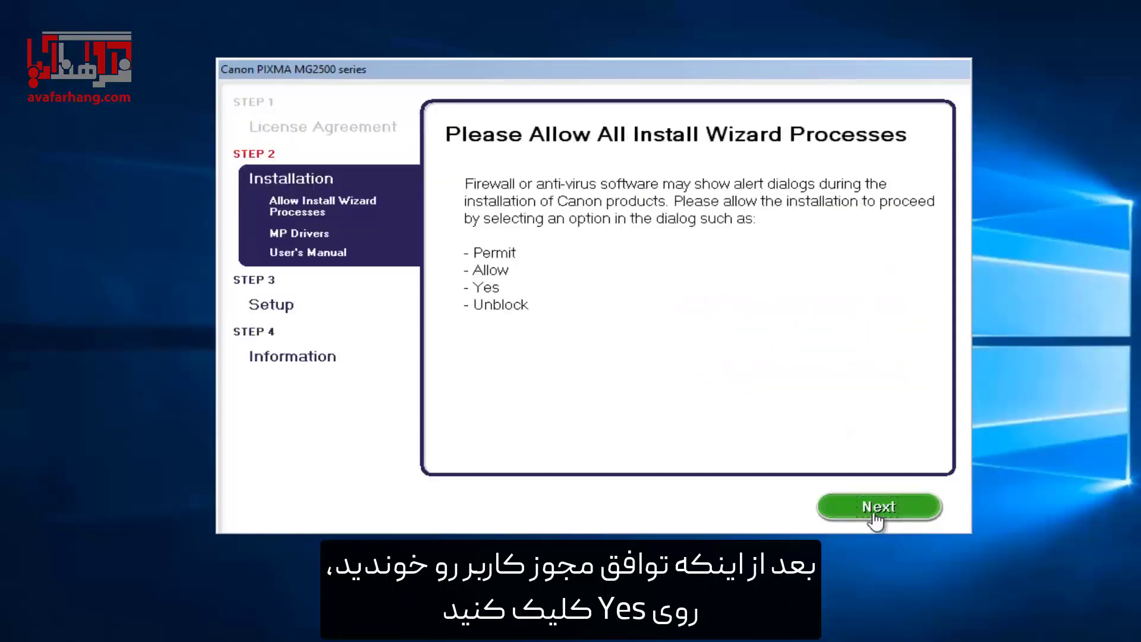
pyautogui.click(873, 508)
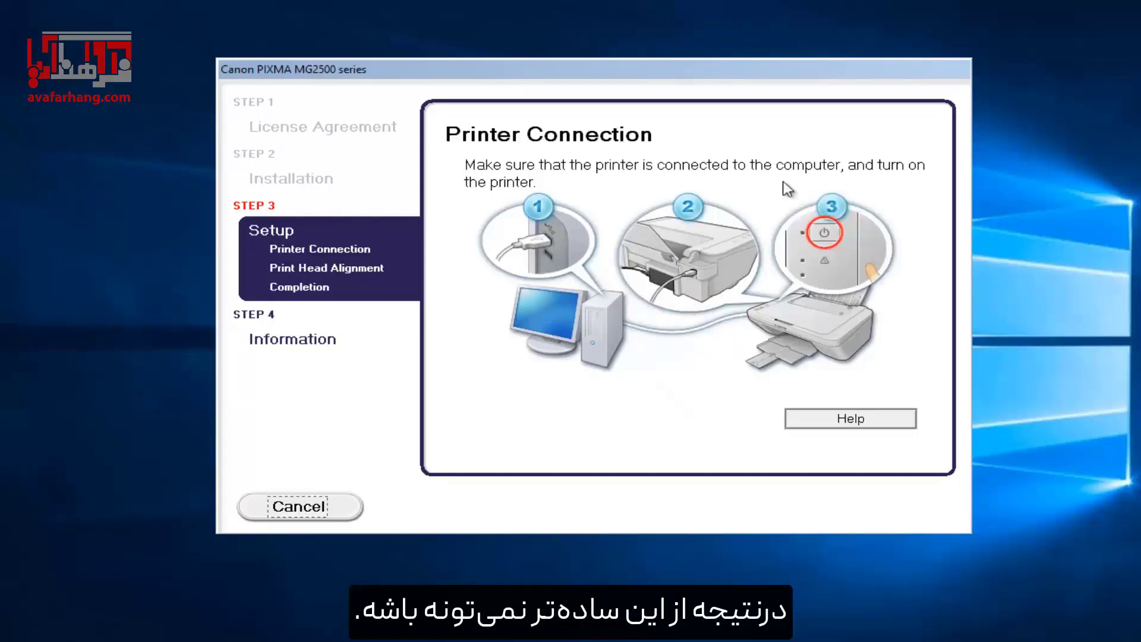
pyautogui.click(279, 513)
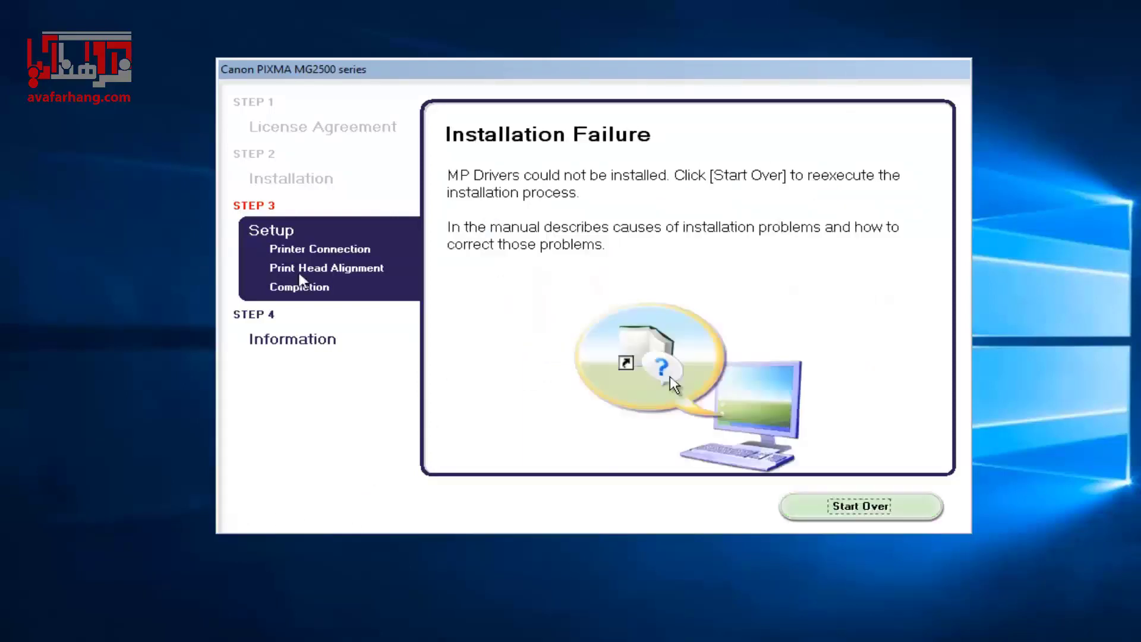